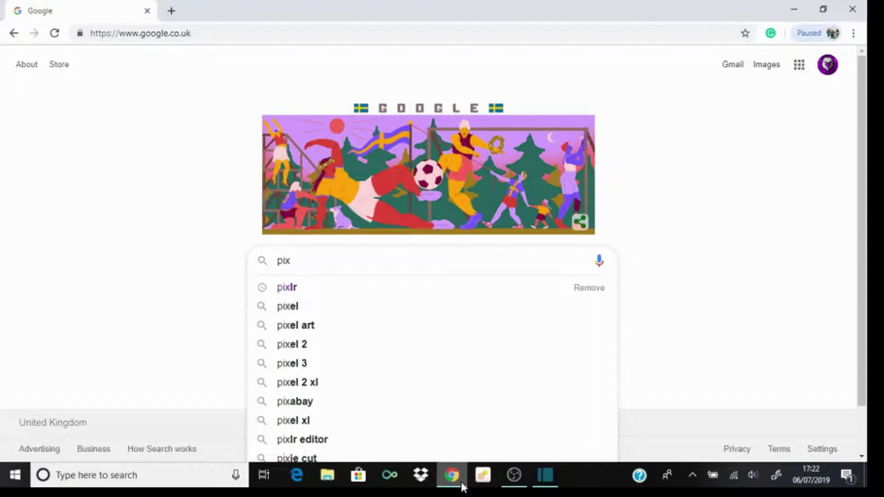
Step: Search Google for 'pixlr editor'
text(r)
key(BackSpace)
text(lr)
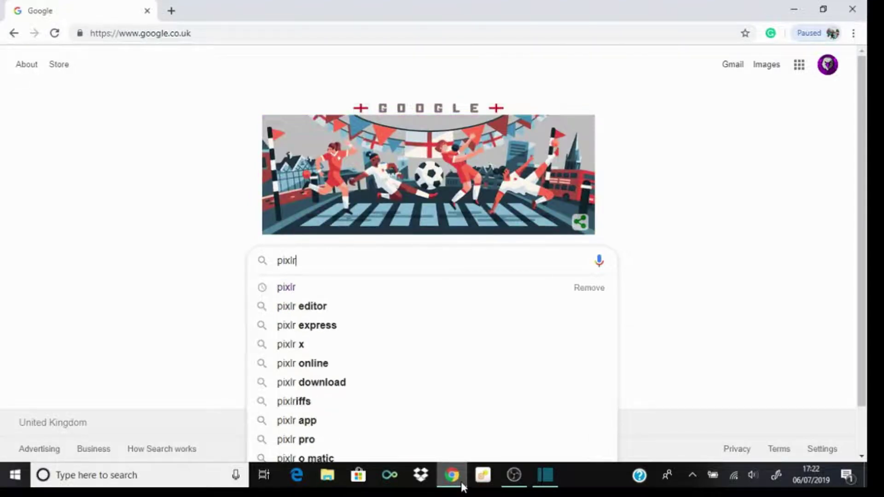
click(309, 313)
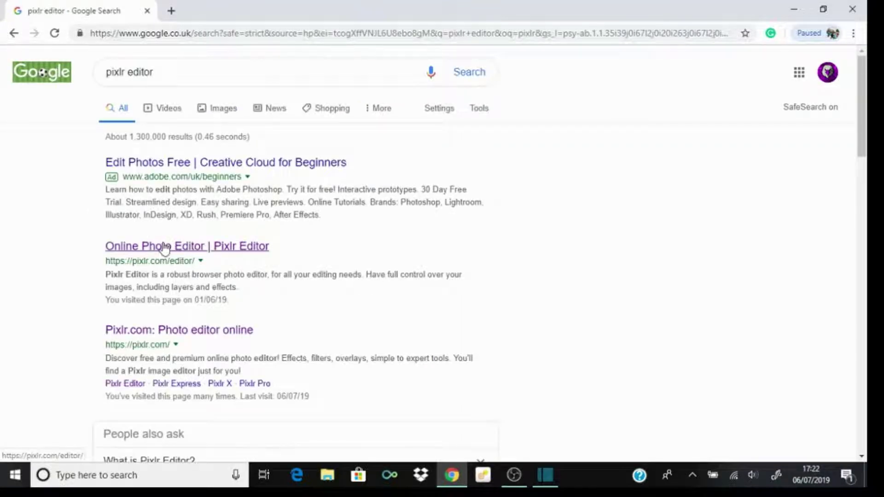
Step: Open the Pixlr Editor site, decline the cookie request and enable Flash
click(190, 261)
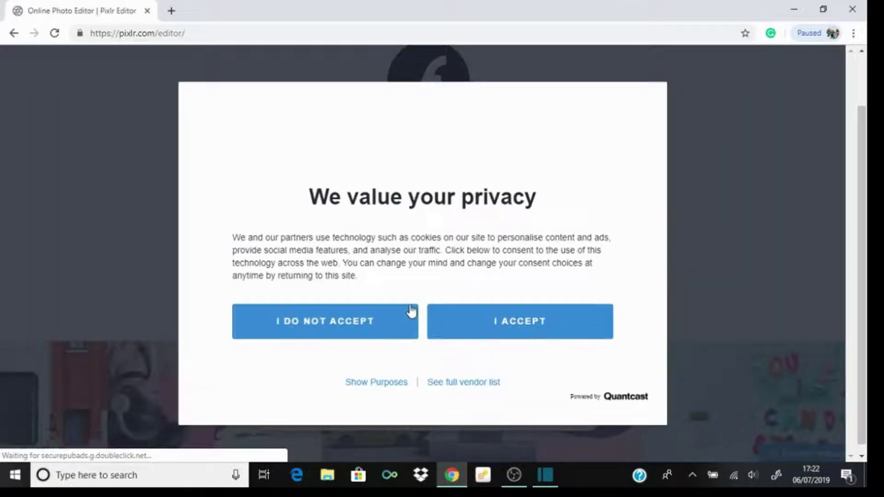
click(411, 318)
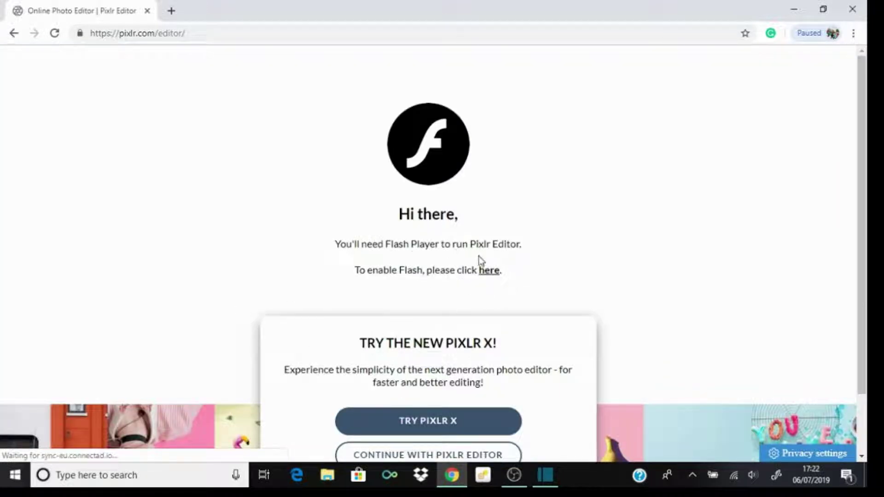
click(489, 274)
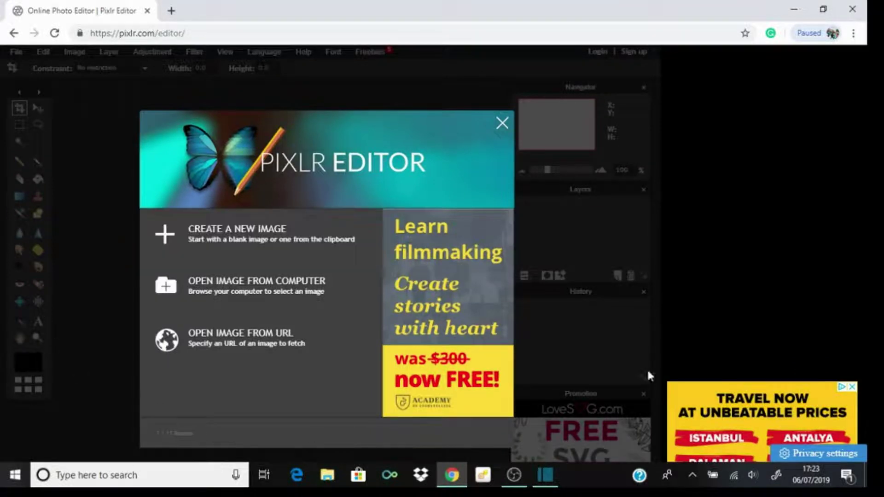
Step: Create a new 1280×720 image with height set to 720 and a transparent background
click(229, 236)
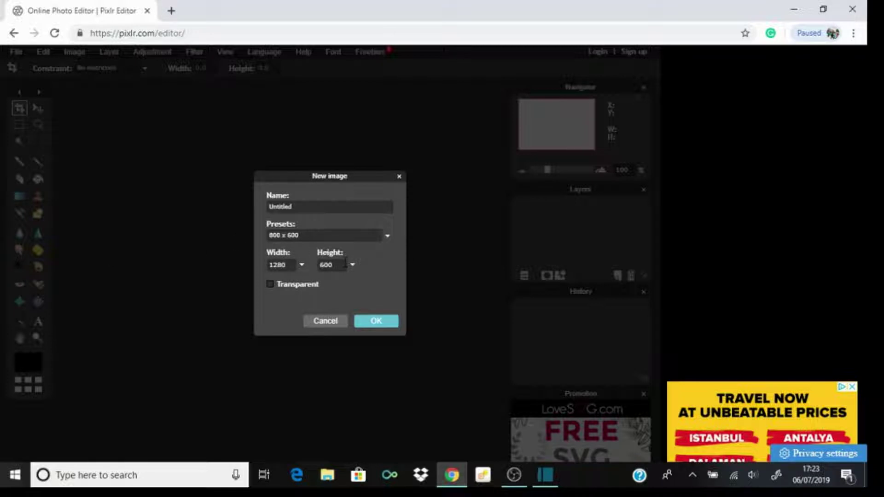
key(BackSpace)
key(BackSpace)
key(BackSpace)
text(720)
click(281, 288)
click(374, 323)
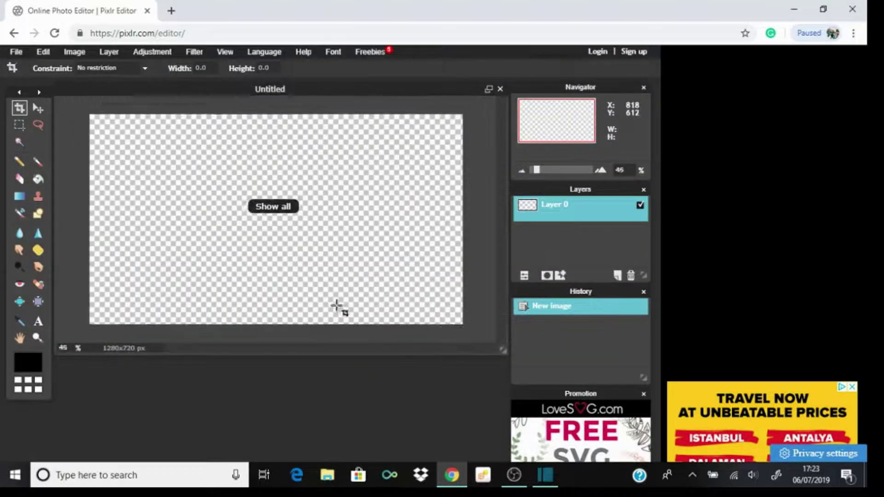
scroll(322, 269, up, 2)
scroll(322, 269, down, 3)
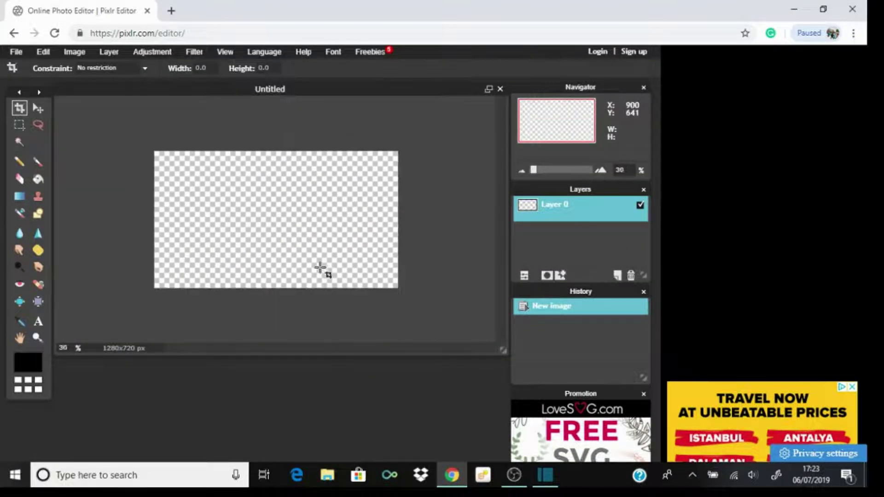
scroll(320, 266, up, 2)
scroll(319, 267, down, 2)
scroll(320, 266, up, 2)
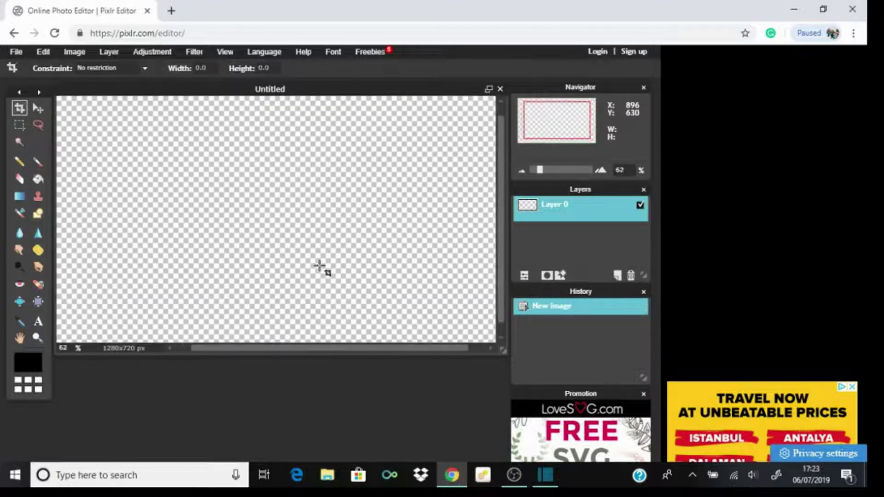
scroll(320, 266, down, 1)
scroll(320, 266, up, 1)
scroll(319, 266, down, 1)
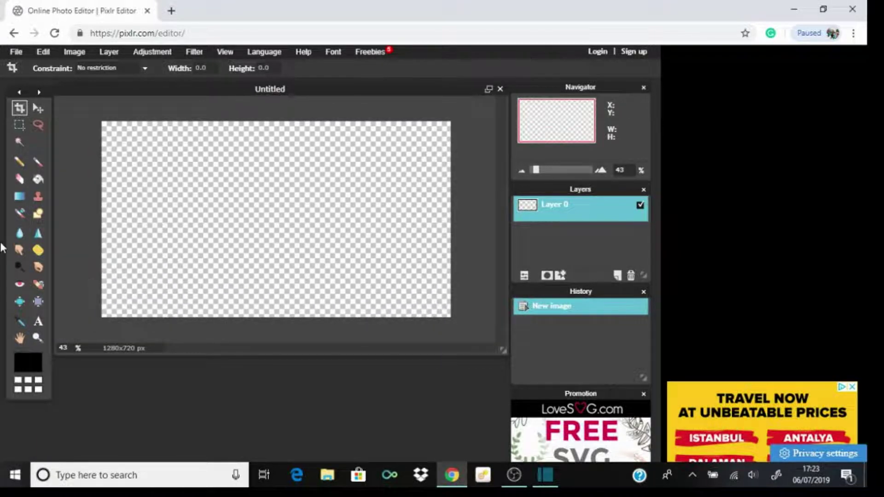
Step: In a new tab, search Google for 'fortnite background'
click(172, 13)
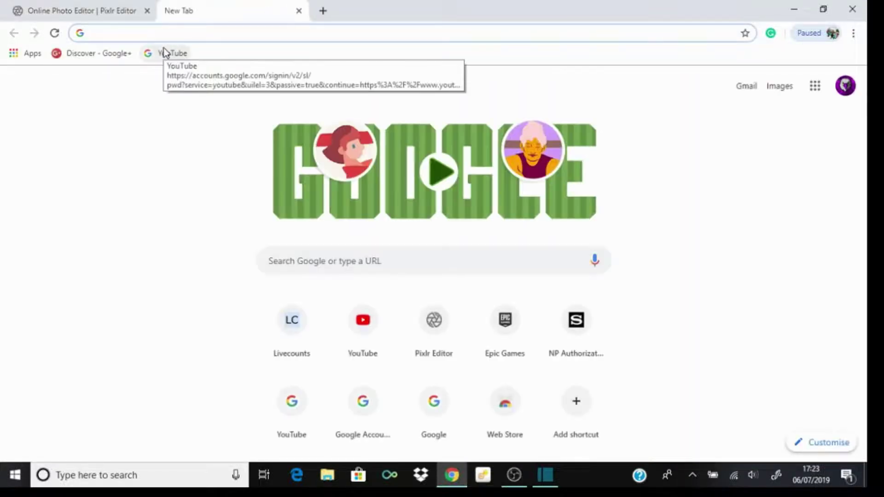
text(for)
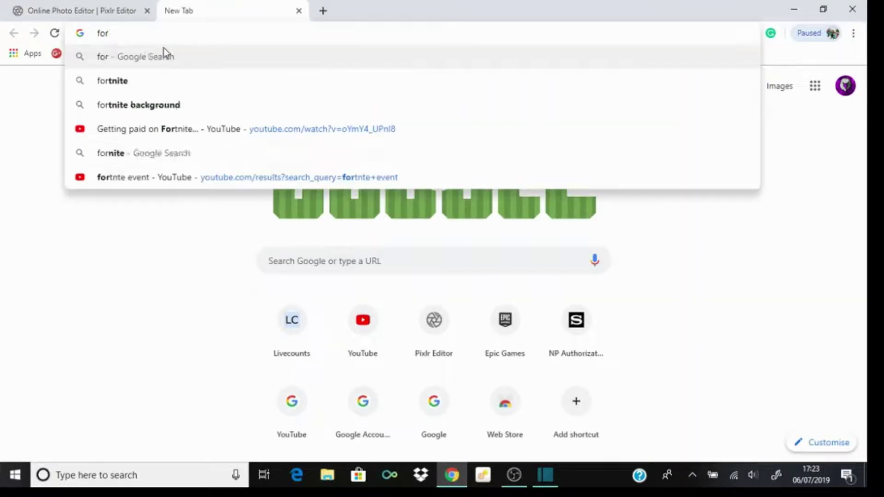
text(tnite ba)
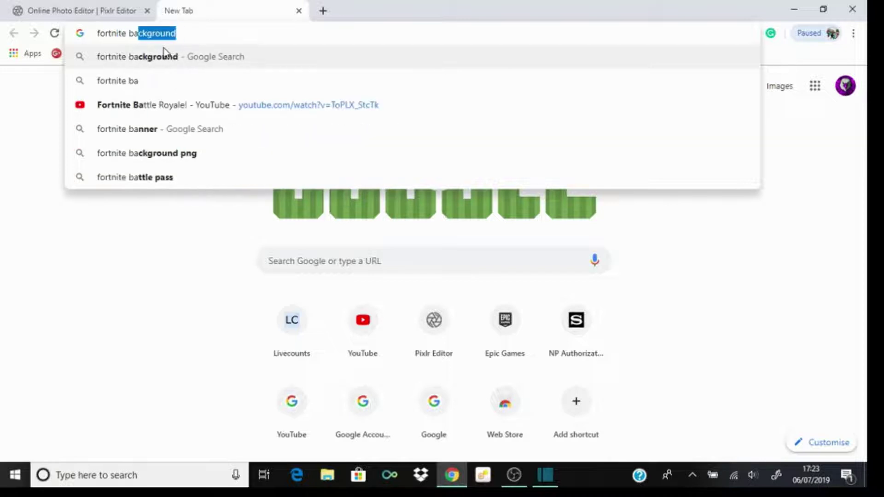
text(ckground)
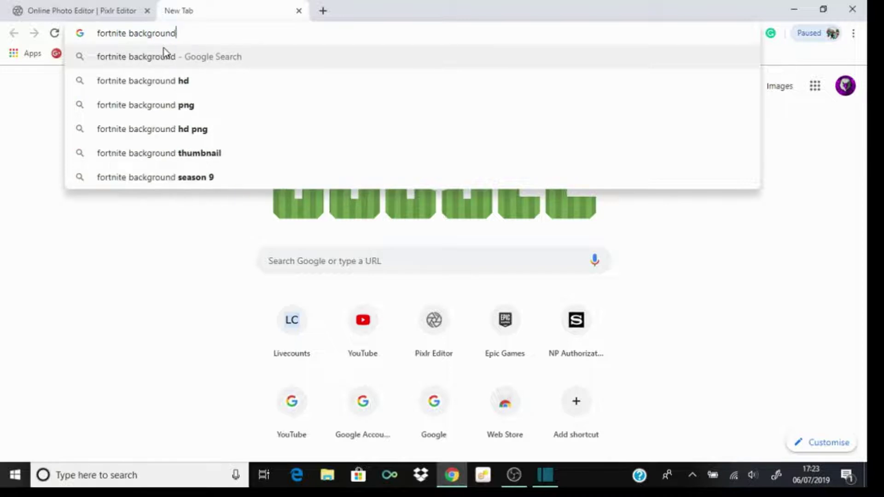
key(Return)
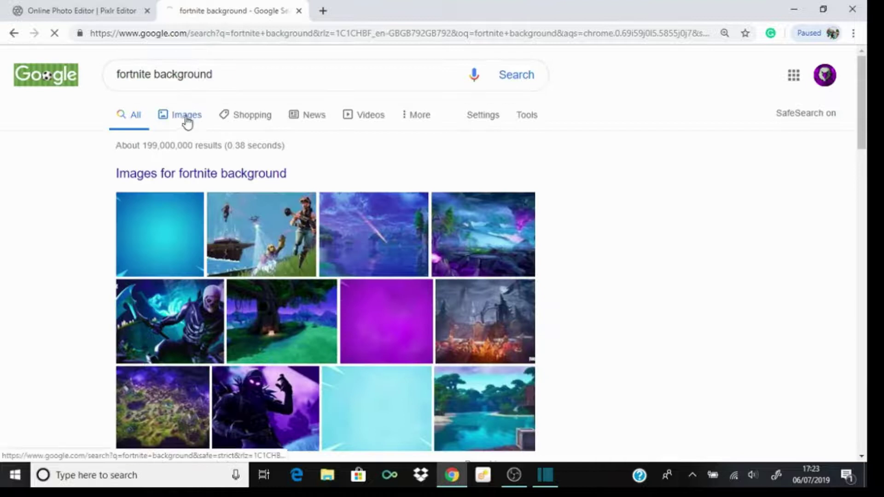
Step: Switch to image results and open a large preview of the jungle palm-tree background
click(187, 121)
scroll(417, 349, down, 4)
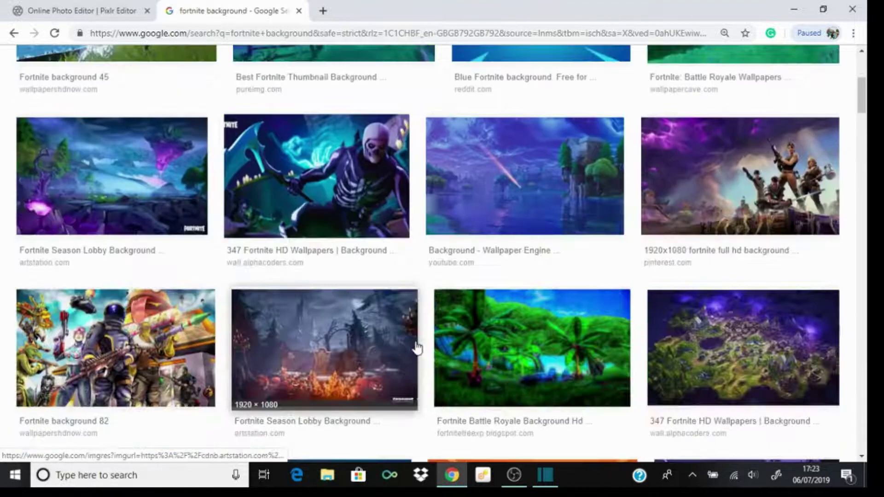
scroll(501, 351, down, 4)
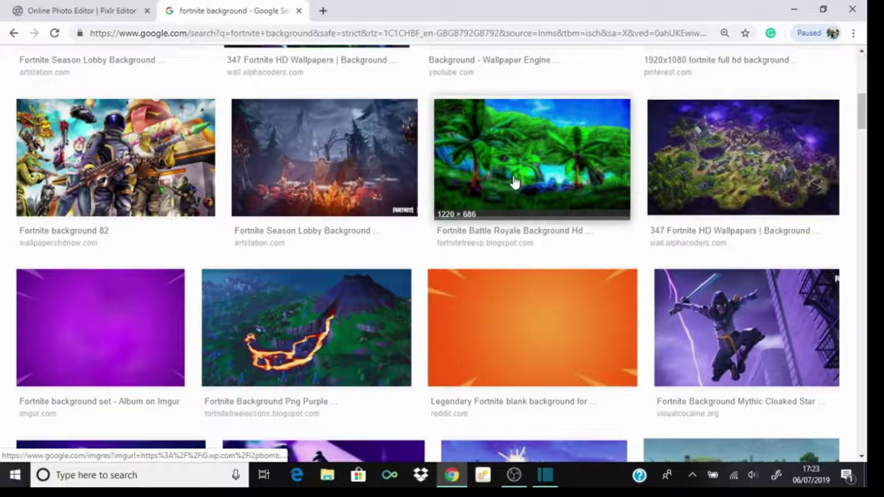
click(515, 183)
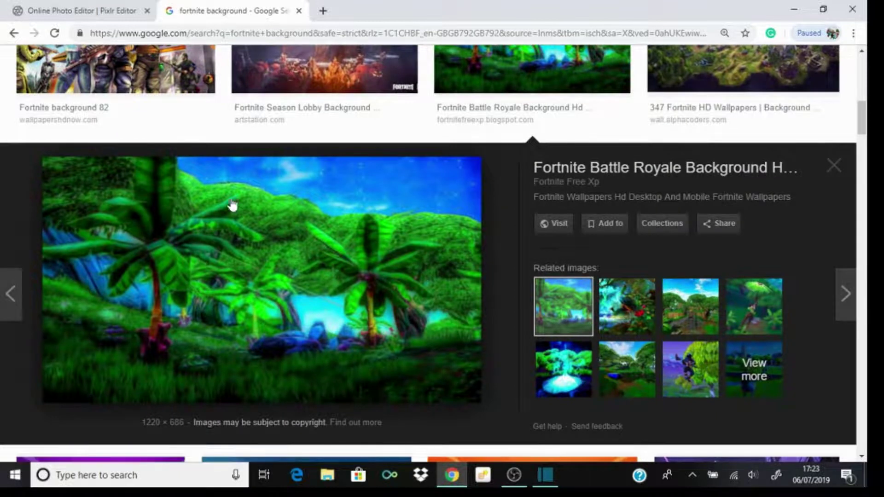
scroll(380, 164, down, 9)
scroll(371, 161, up, 8)
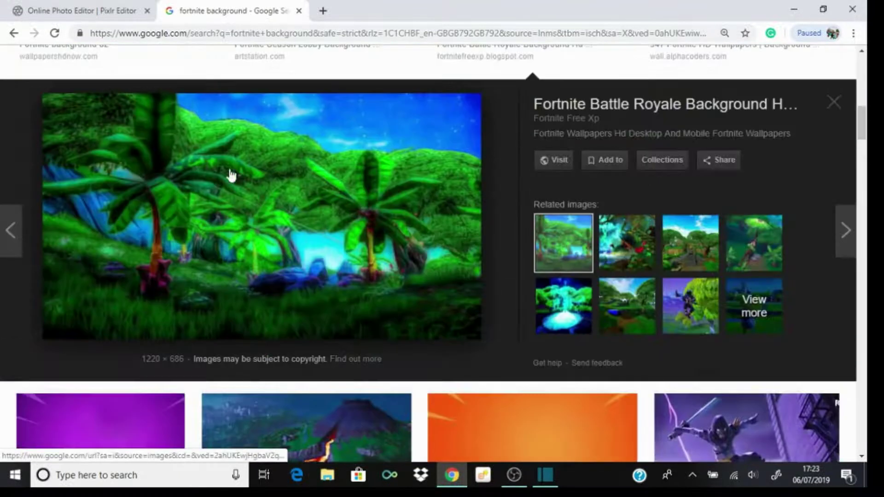
Step: Save the jungle preview image into the youtube folder as trees.jpeg
right_click(223, 215)
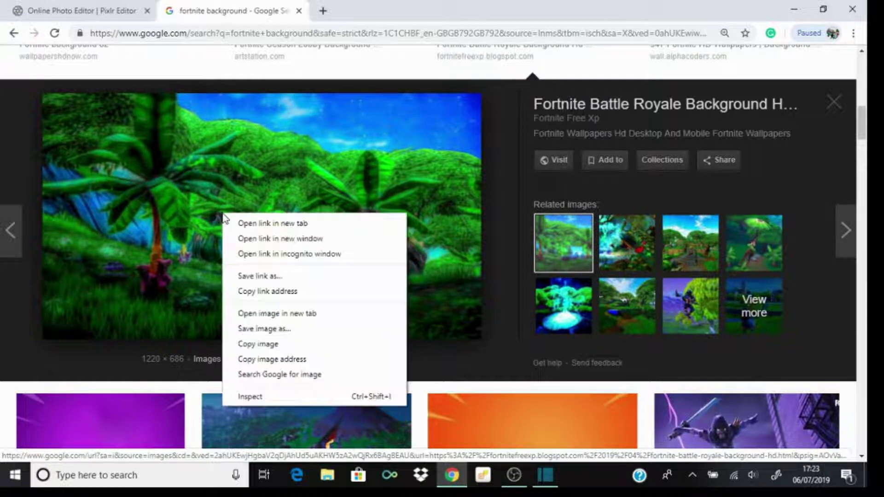
click(272, 343)
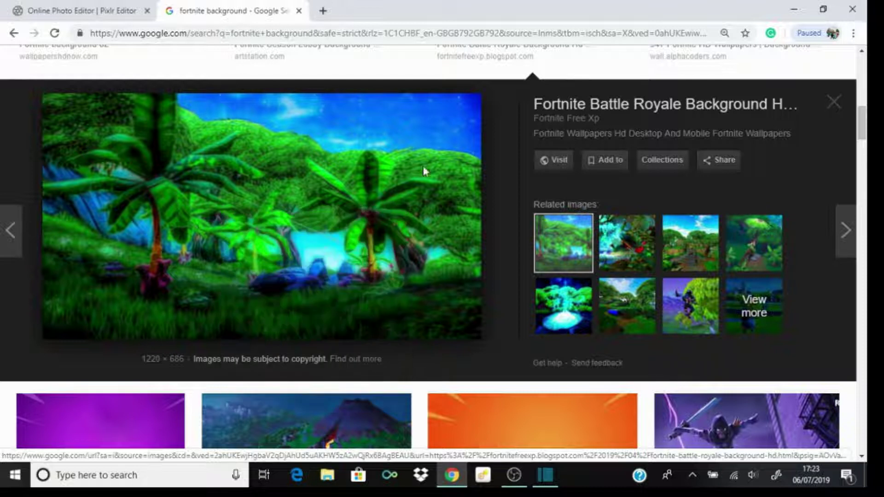
scroll(71, 143, up, 2)
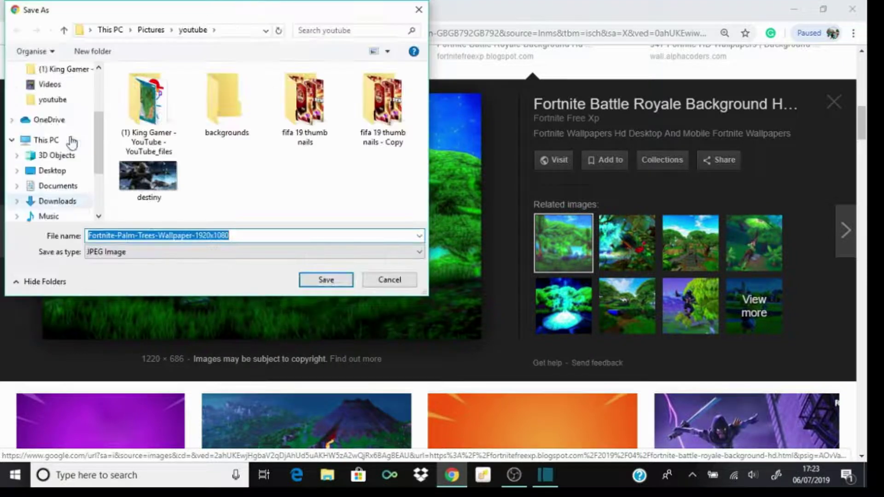
click(64, 100)
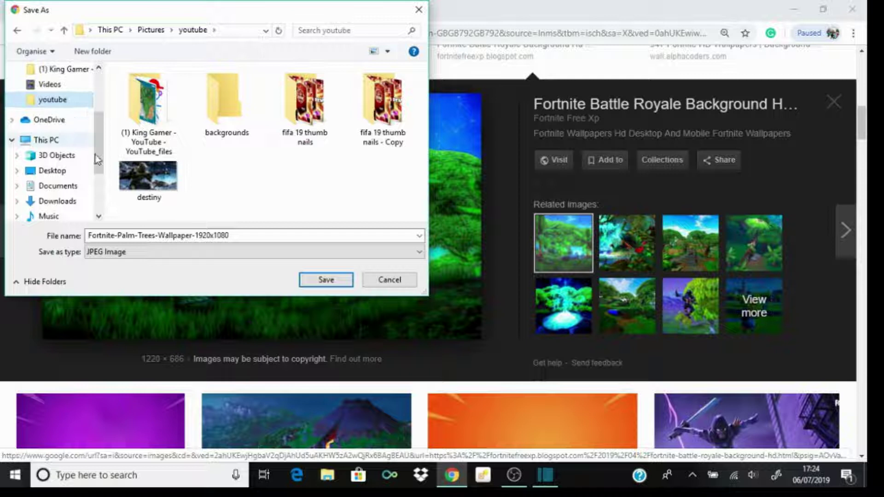
double_click(286, 237)
key(BackSpace)
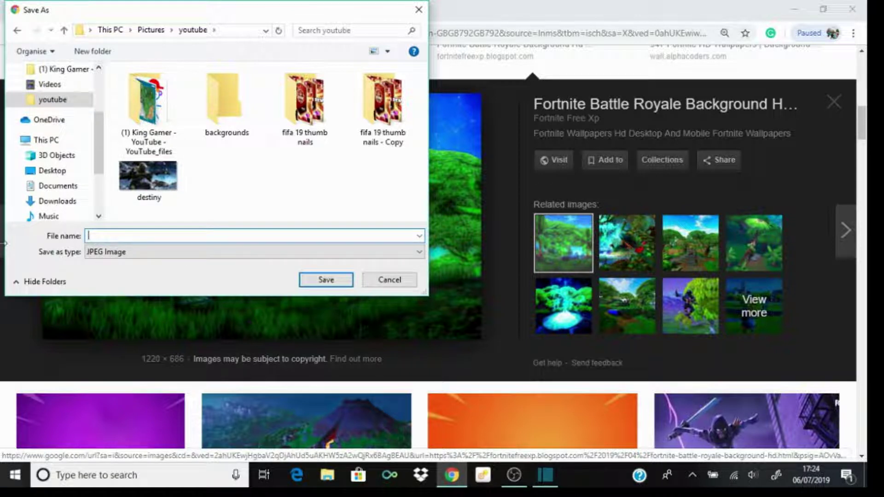
text(trees)
key(Return)
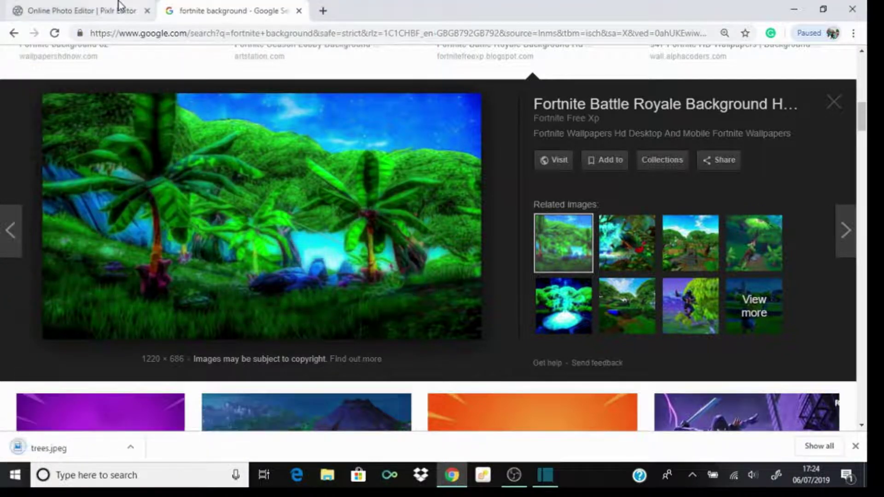
Step: Add trees.jpeg to the canvas as new Layer 1 via Layer > Open image as layer
click(121, 10)
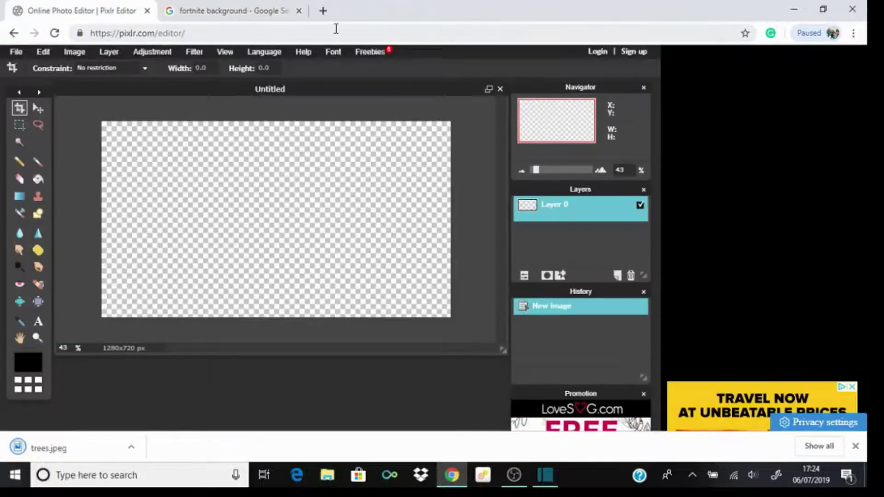
click(105, 50)
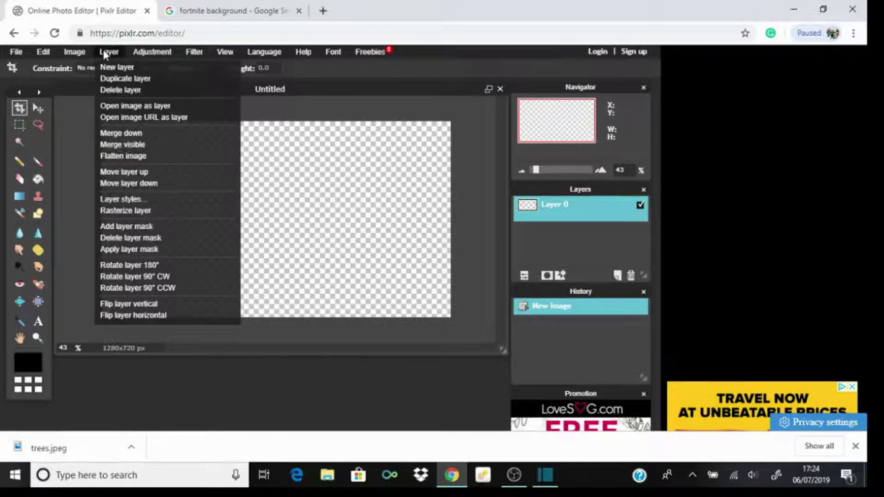
click(149, 107)
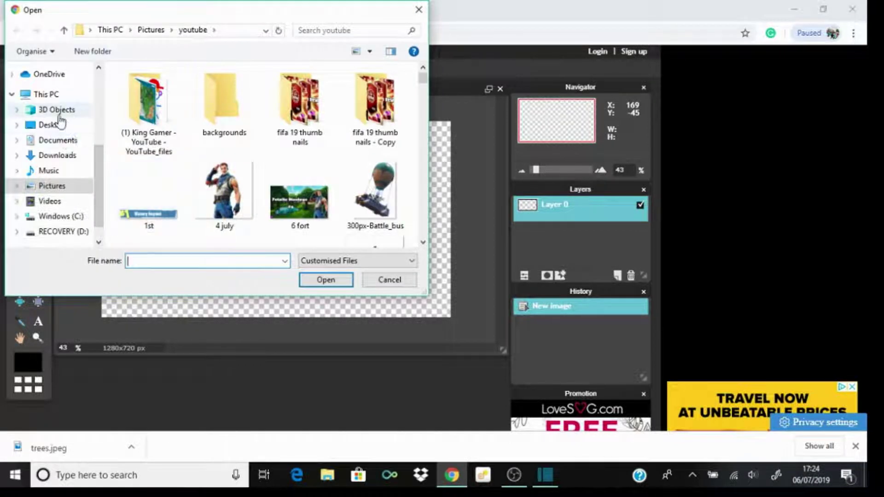
click(179, 261)
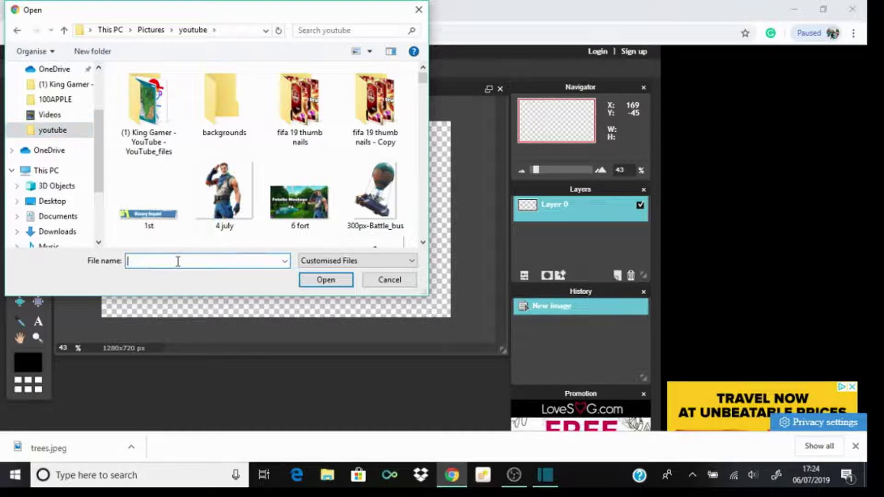
text(tree)
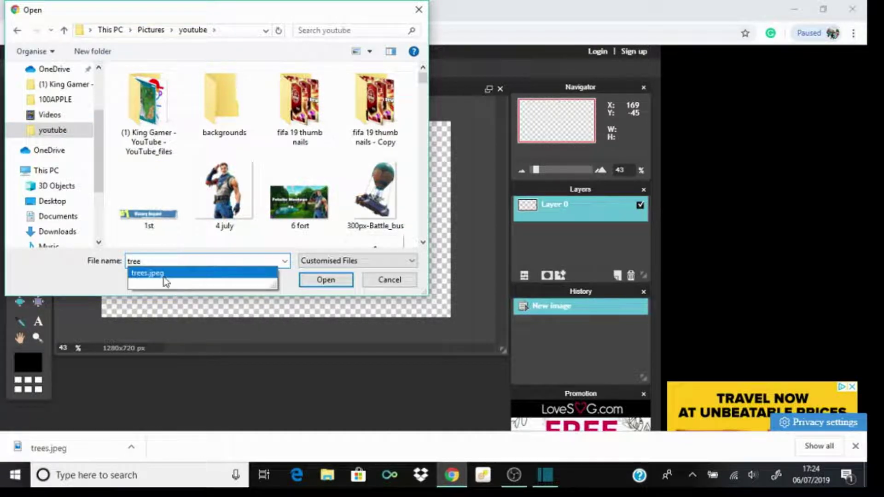
click(164, 274)
click(333, 282)
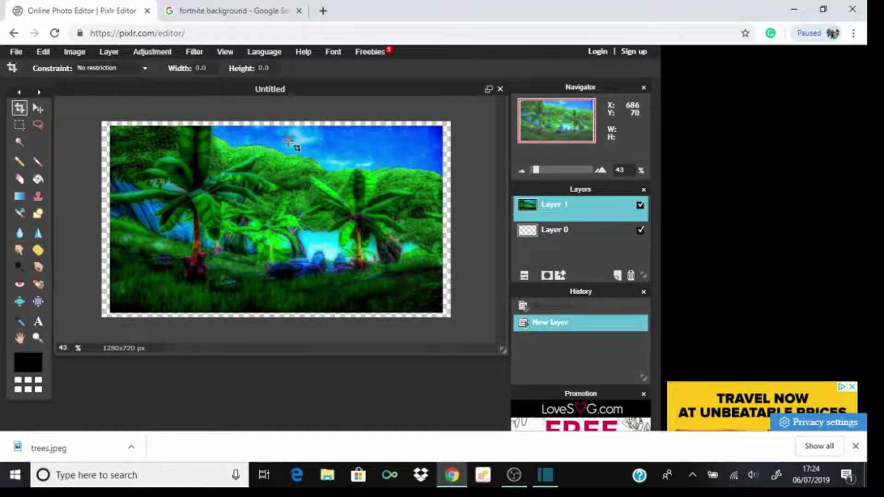
Step: Free-transform the jungle layer, enlarging it past the canvas edges, and apply the change
click(44, 52)
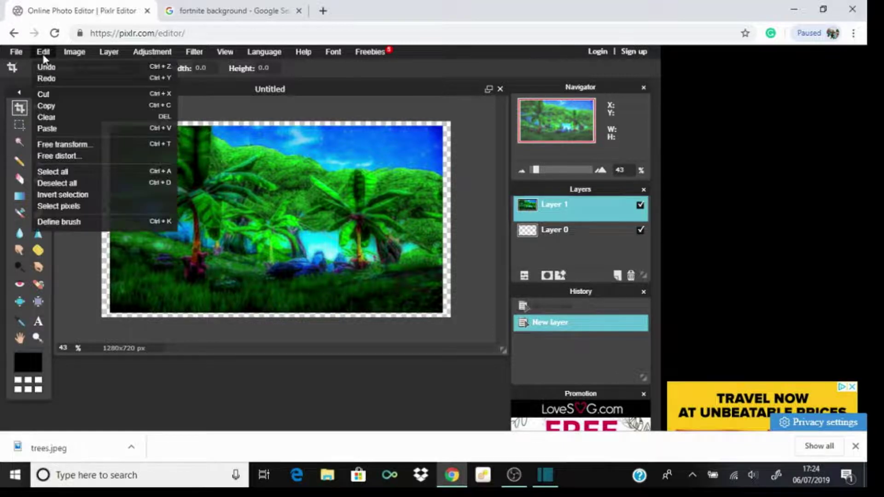
click(59, 143)
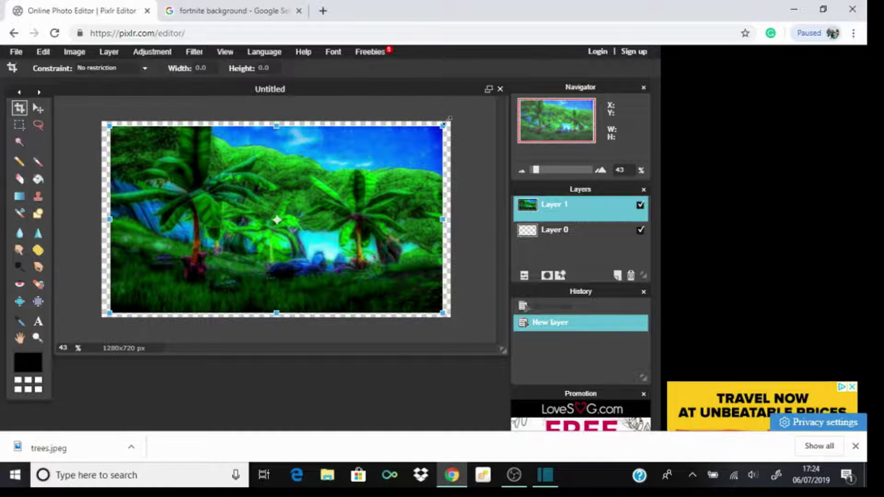
drag(445, 122, 458, 116)
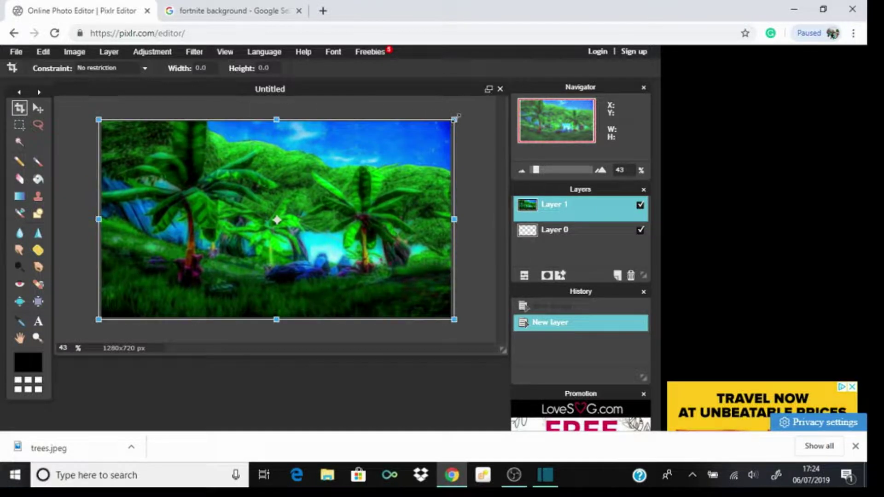
click(483, 167)
click(290, 264)
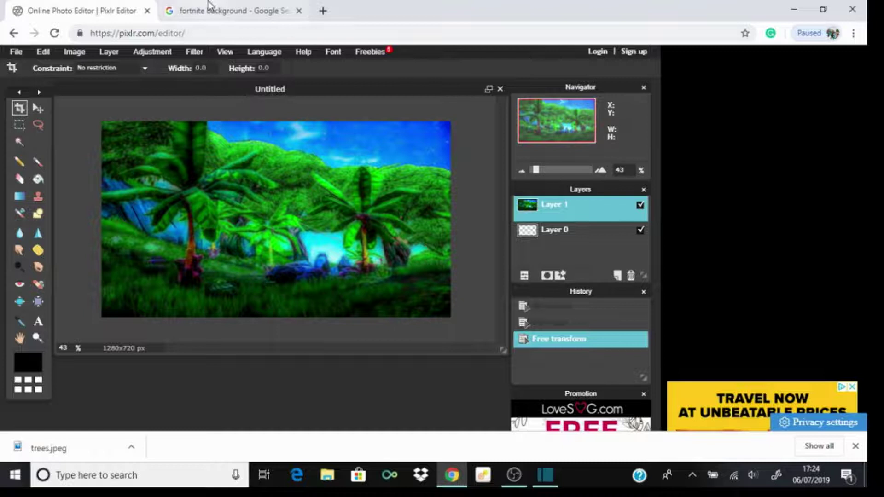
Step: Change the image search to 'fortnite character' and browse the results
click(223, 9)
scroll(191, 87, up, 10)
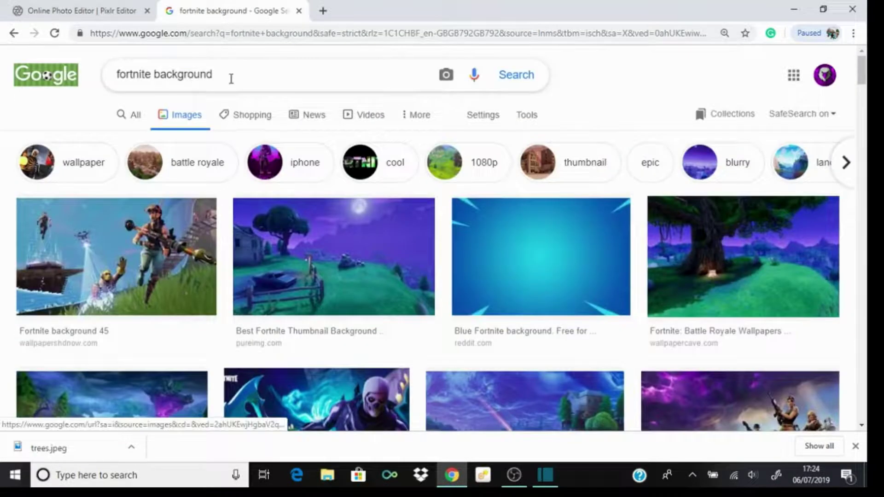
drag(213, 76, 150, 83)
text(char)
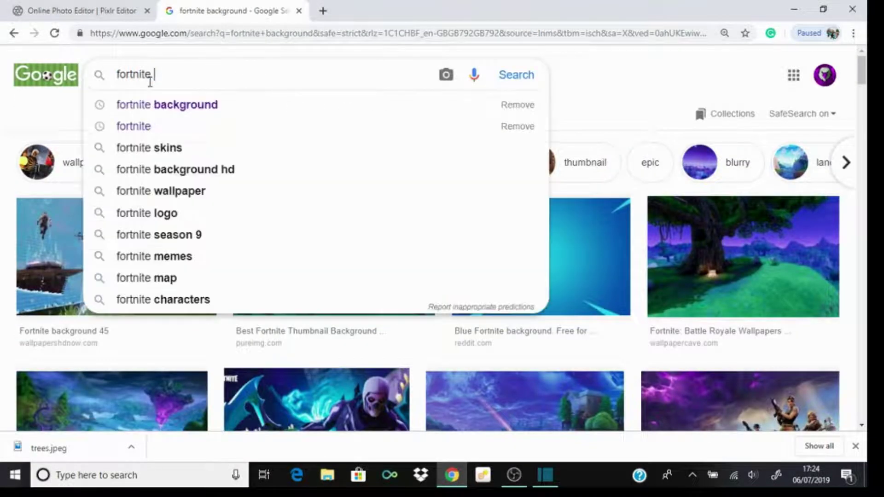
text(acter)
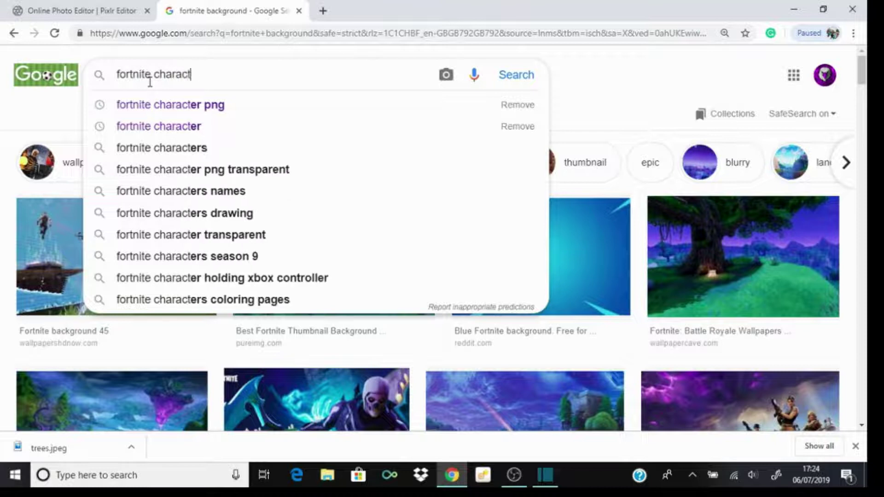
key(Return)
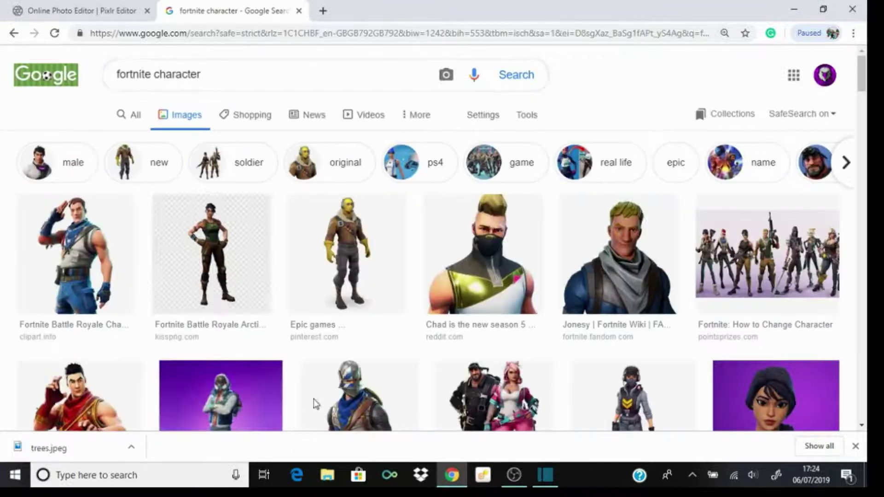
scroll(409, 352, down, 4)
scroll(387, 353, down, 15)
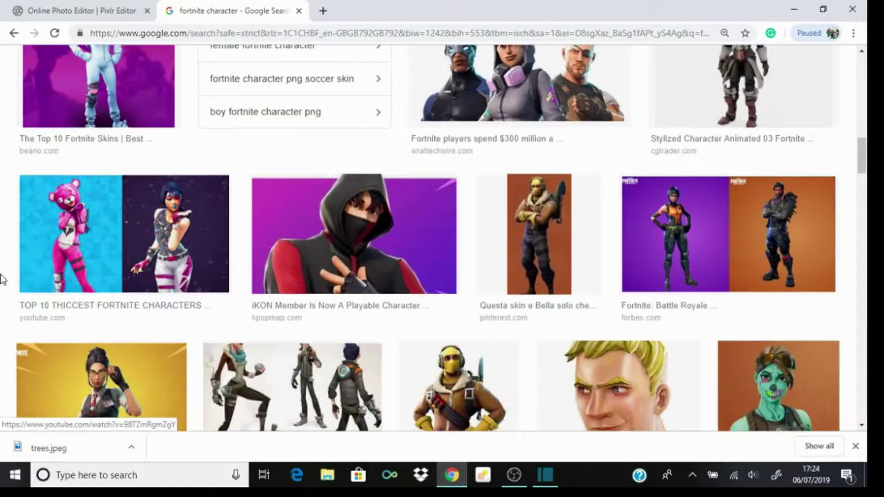
scroll(828, 285, down, 12)
scroll(388, 263, down, 18)
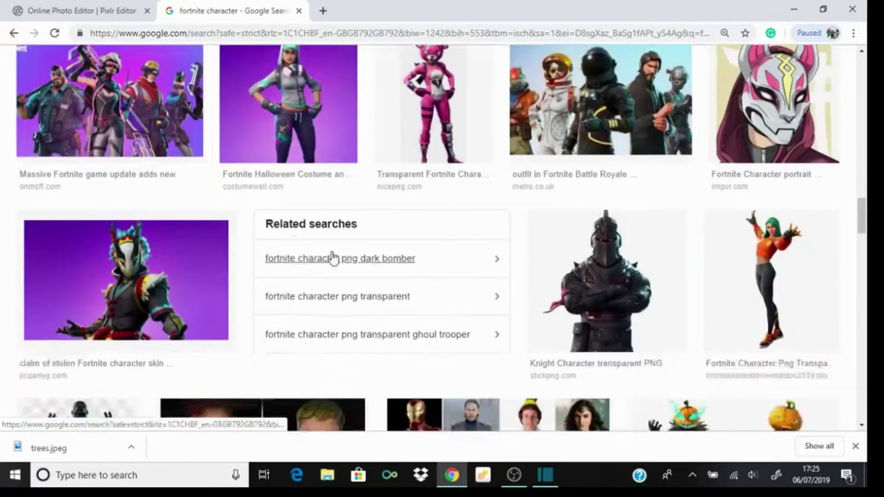
scroll(398, 251, up, 20)
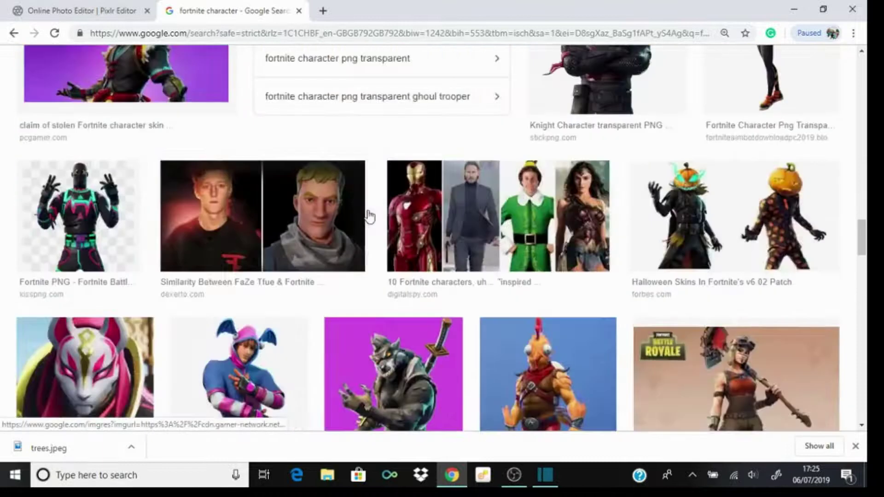
Step: Refine the search to 'fortnite character png'
click(218, 69)
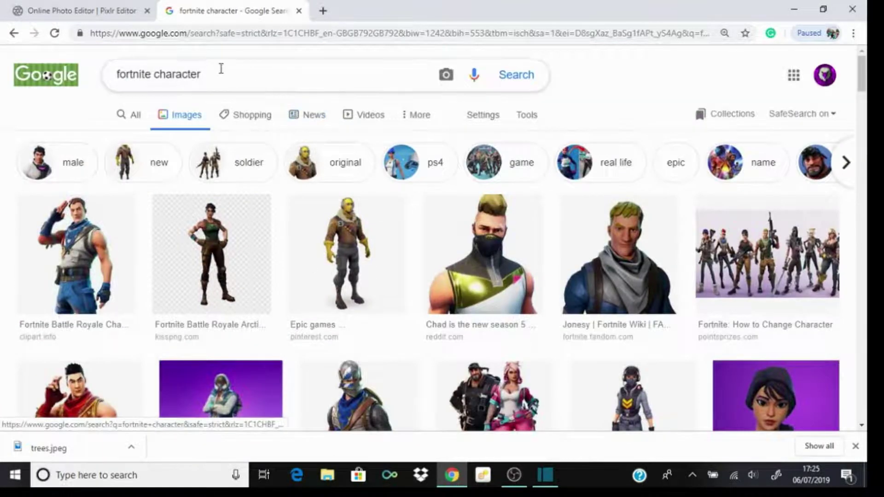
text(png)
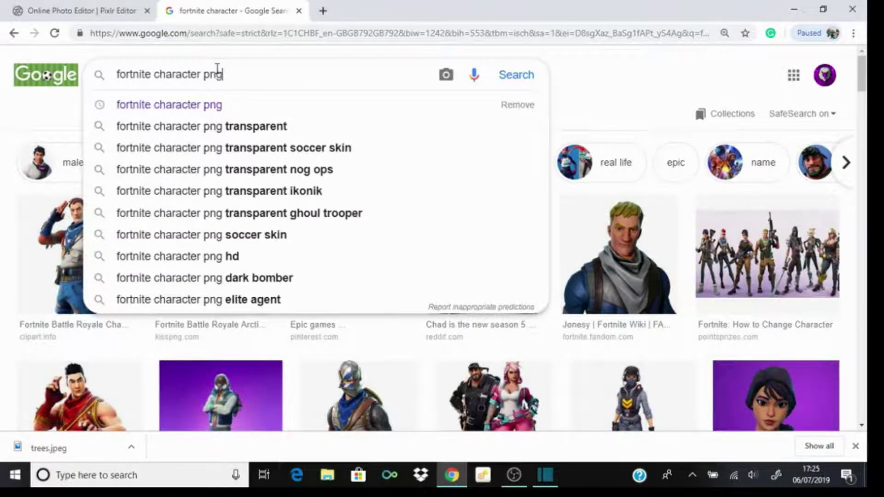
key(Return)
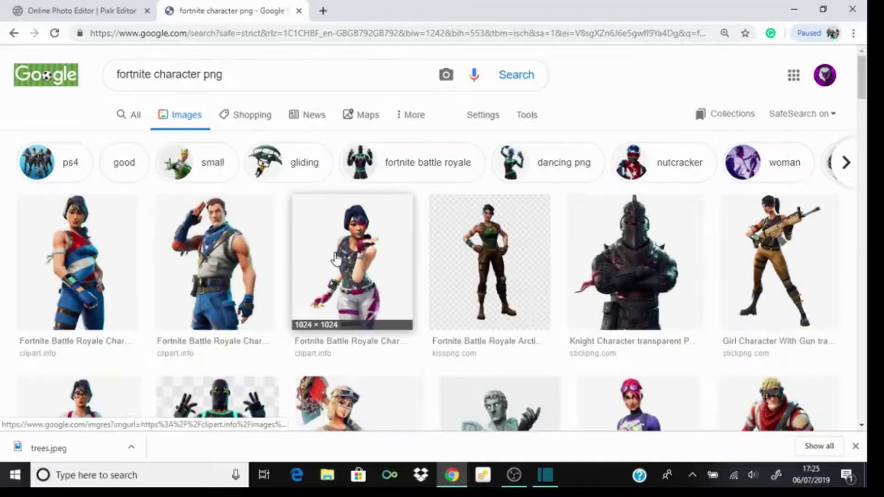
Step: Open the 900×900 character result and save it into the youtube folder as jungle.jpg
scroll(407, 233, down, 1)
click(455, 166)
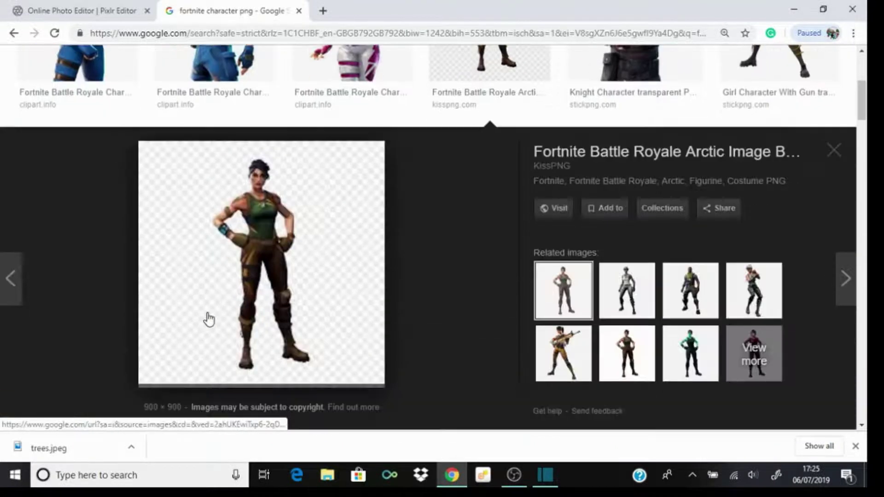
right_click(316, 225)
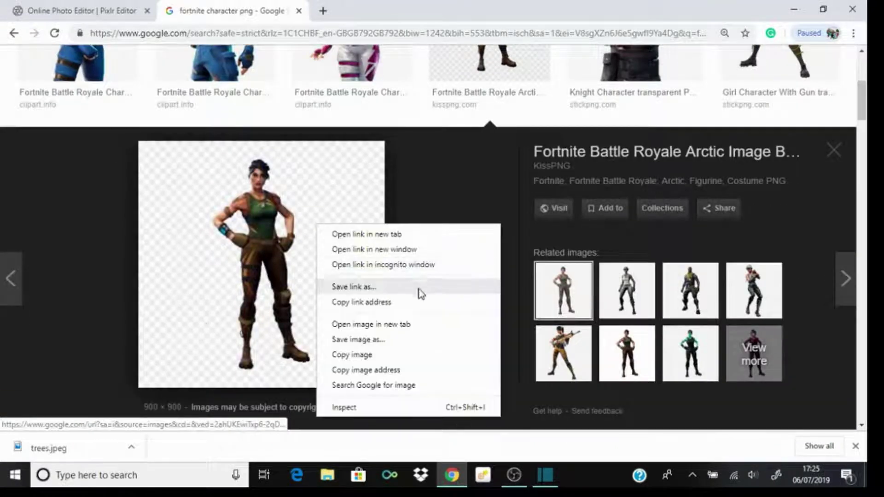
click(363, 341)
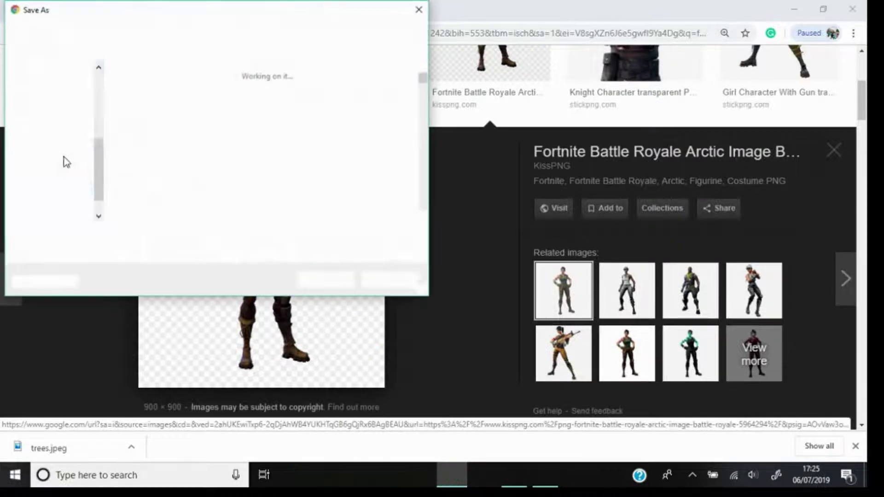
click(272, 236)
key(ctrl+a)
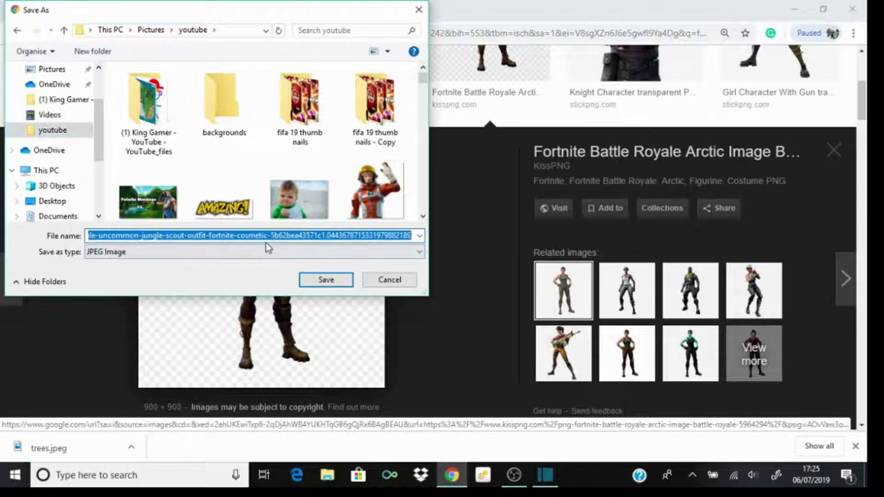
key(BackSpace)
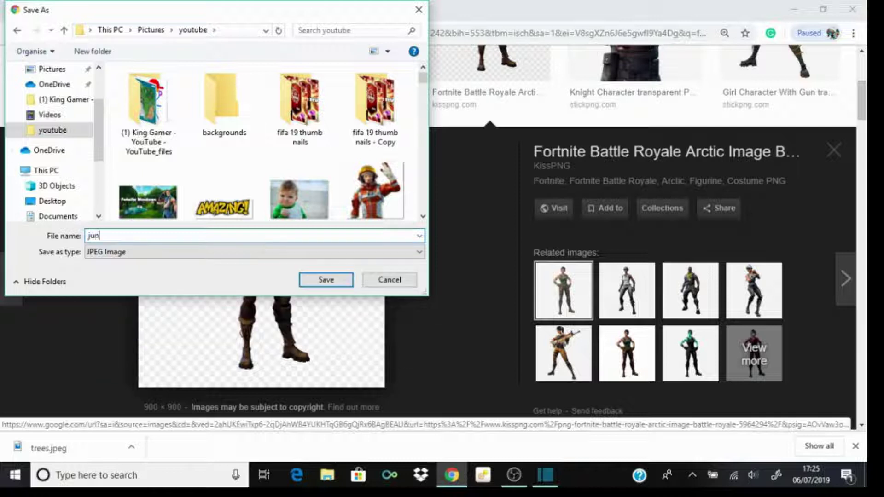
key(Return)
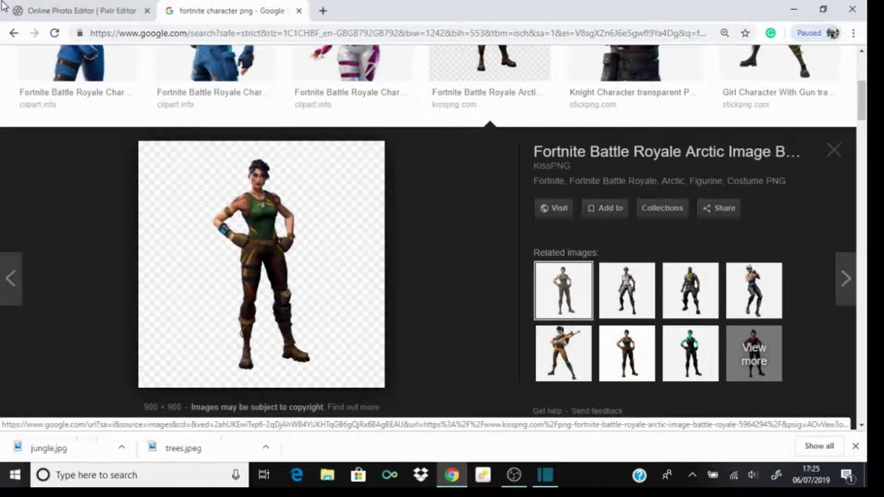
Step: Add jungle.jpg from the youtube folder as new Layer 2 above the jungle background
click(55, 10)
click(109, 54)
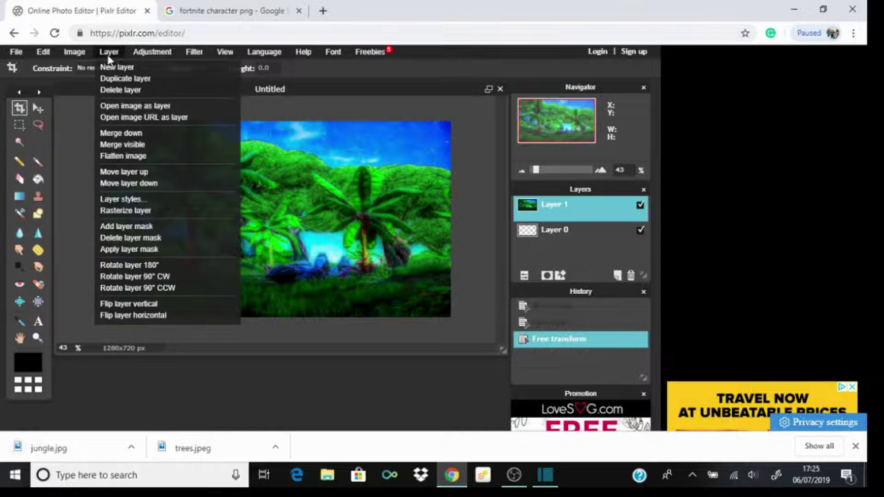
click(124, 107)
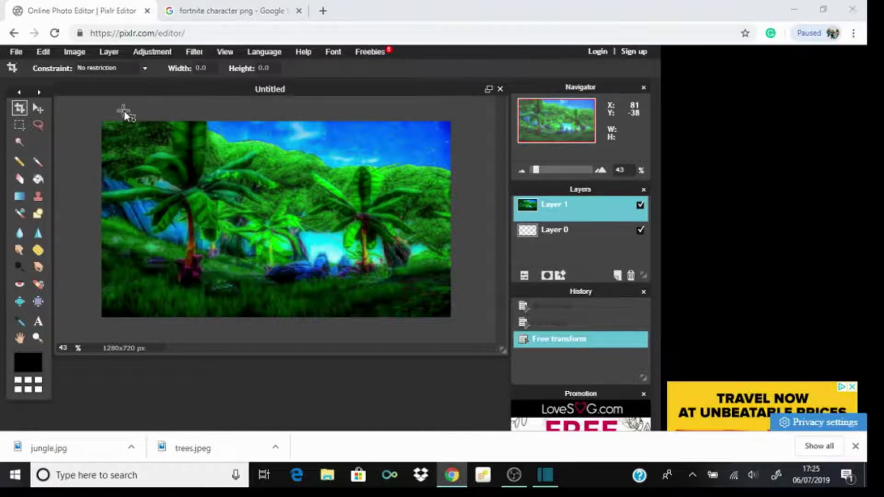
scroll(57, 141, up, 1)
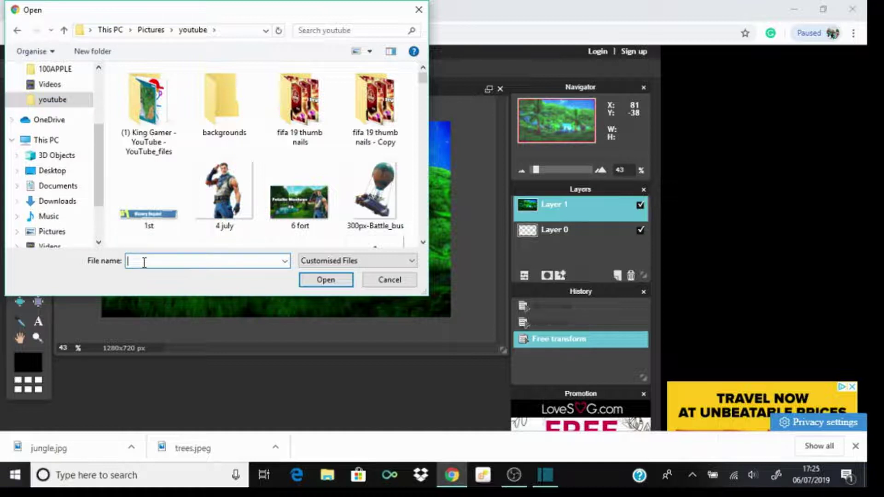
text(jungle)
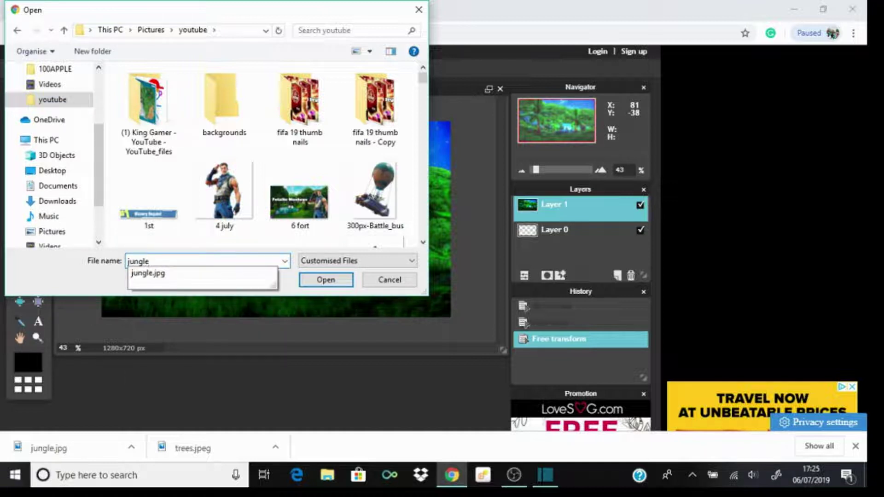
click(152, 273)
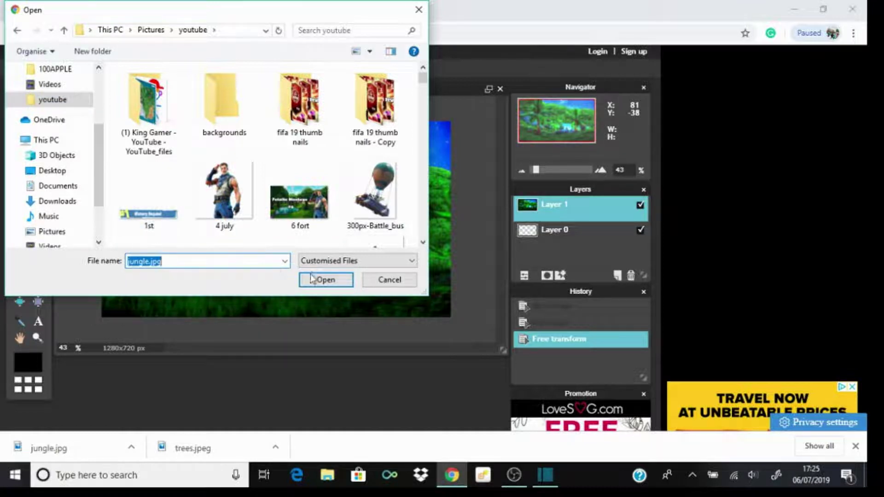
click(312, 278)
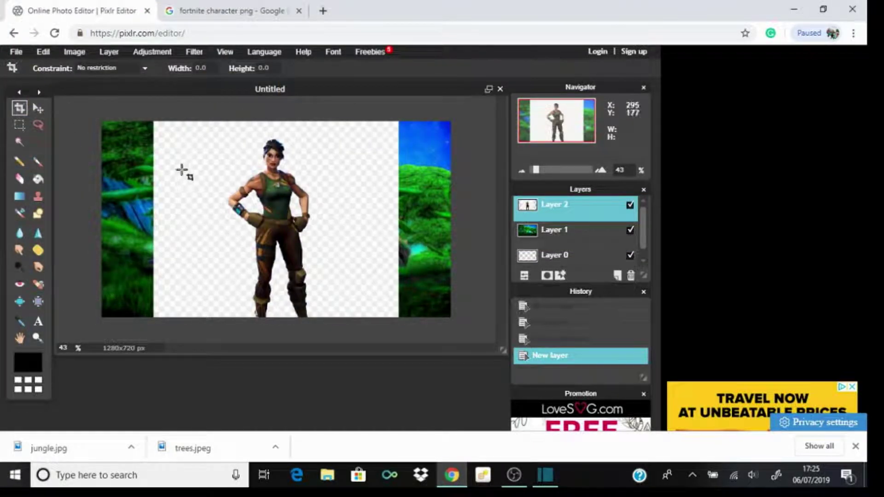
Step: With the Magic Wand, select and delete the empty backdrop around the character
click(20, 144)
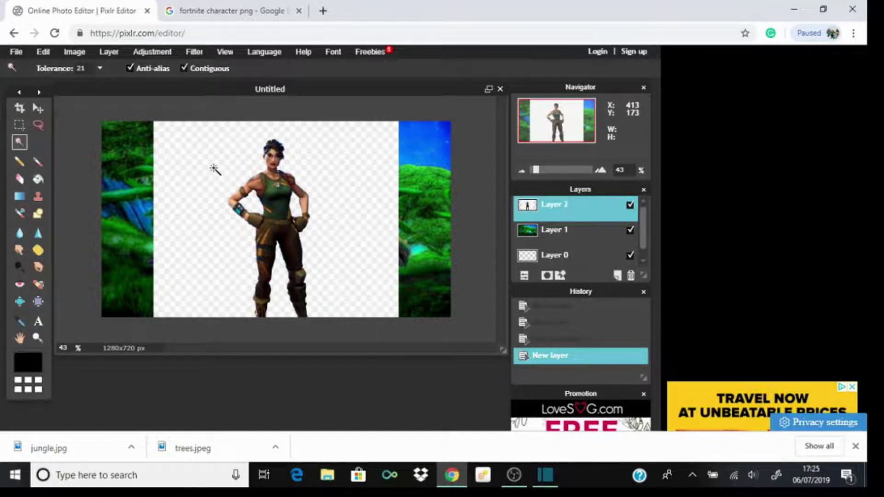
click(215, 169)
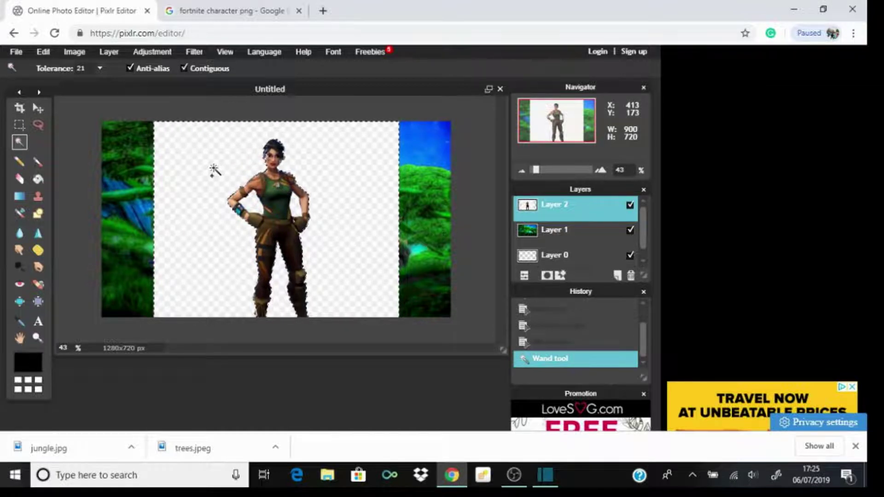
key(Delete)
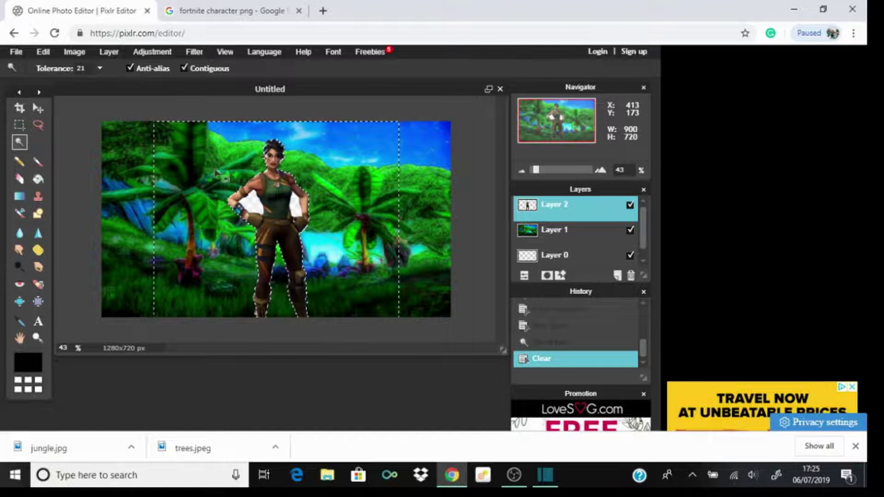
Step: Delete the two white patches beside her arm and drop the selection
click(256, 204)
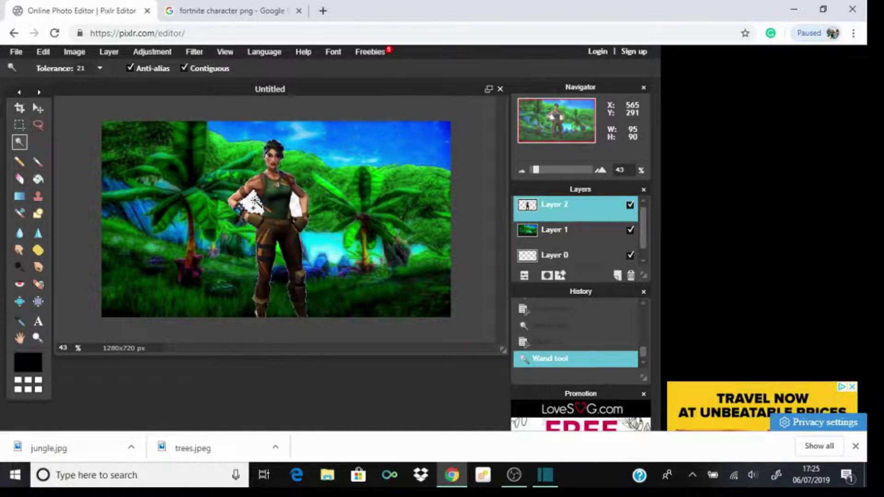
key(Delete)
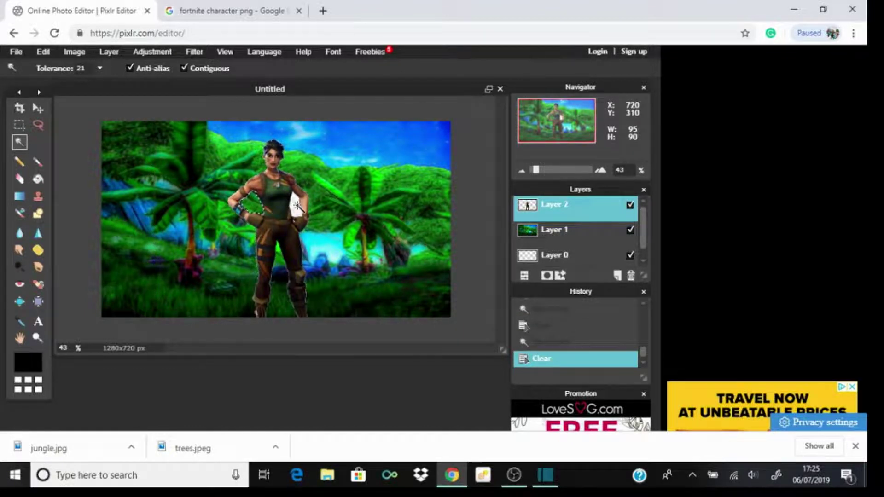
click(297, 206)
key(Delete)
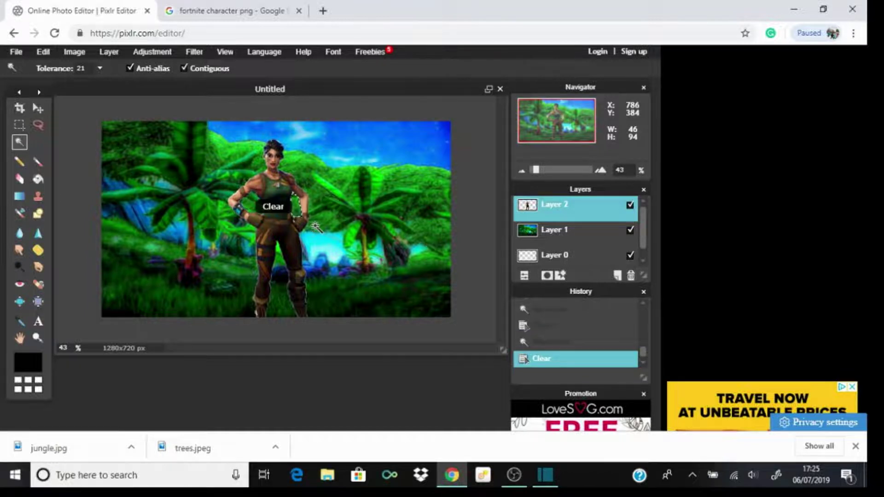
scroll(316, 226, up, 1)
scroll(316, 226, down, 2)
scroll(316, 226, up, 2)
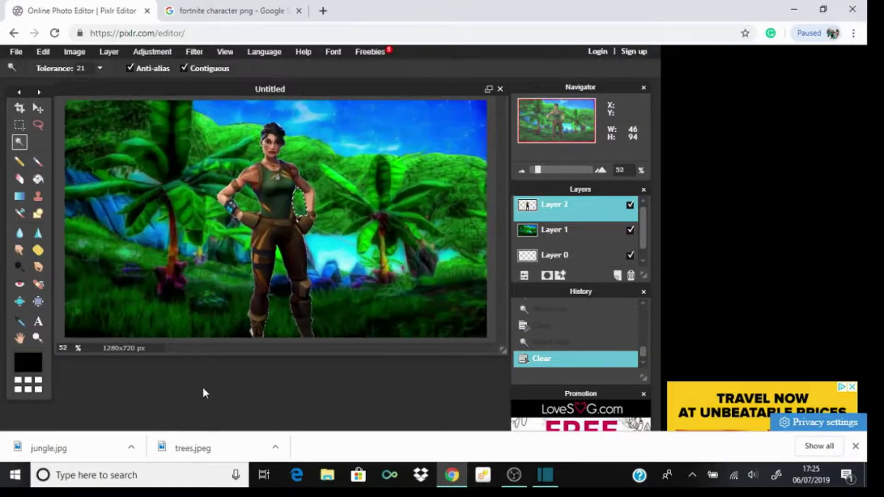
click(236, 249)
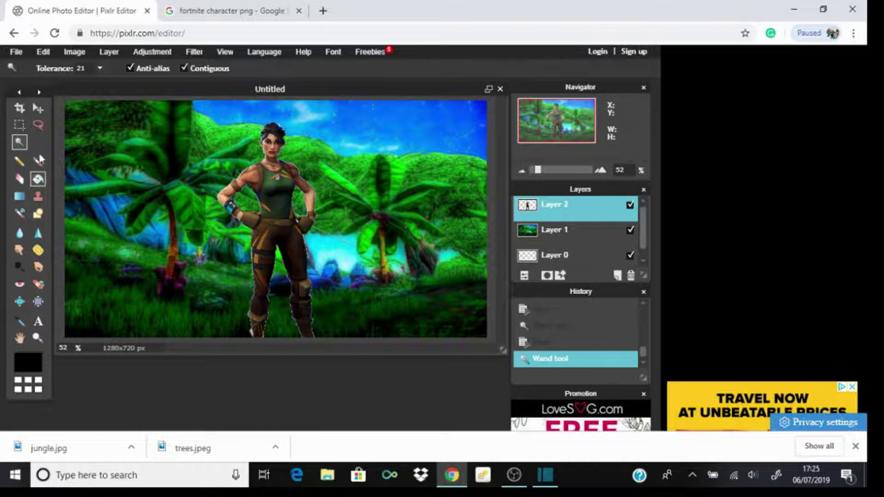
Step: Free-transform the character to enlarge it and shift it right, then apply
click(37, 110)
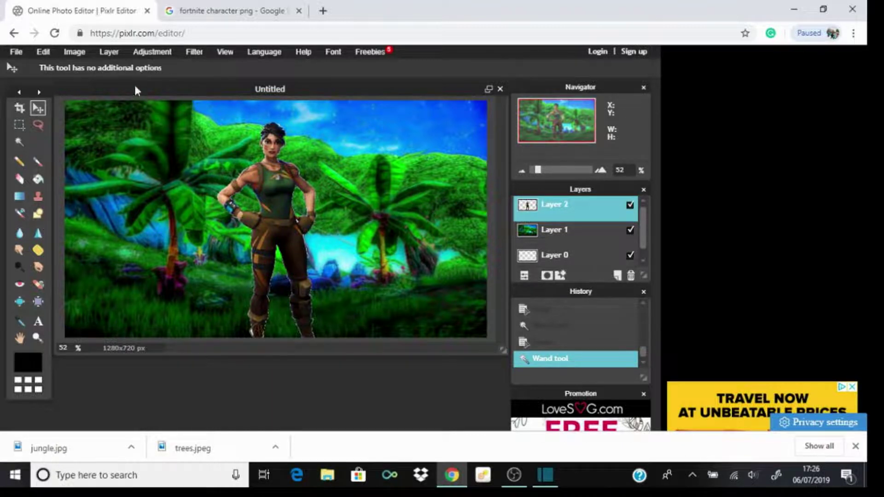
click(50, 53)
click(58, 144)
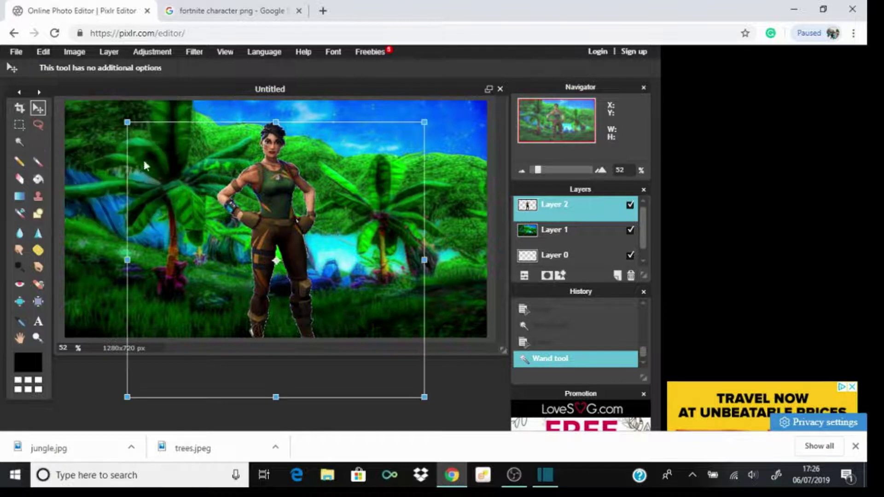
drag(267, 210, 351, 186)
click(24, 138)
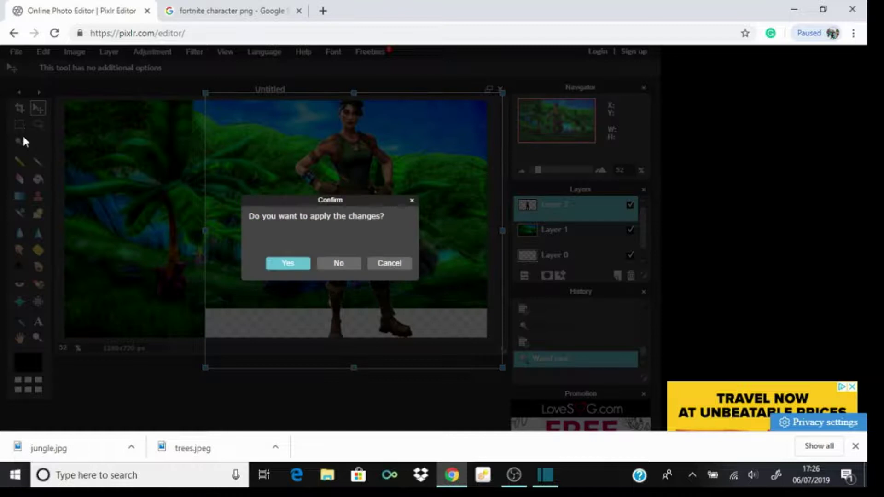
click(275, 262)
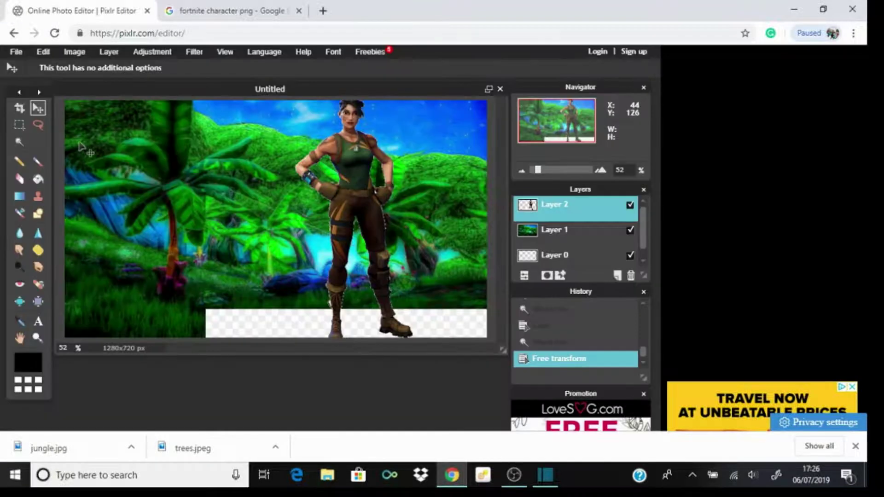
Step: Magic-wand and delete the three empty strips along the bottom by the legs and boot
click(247, 317)
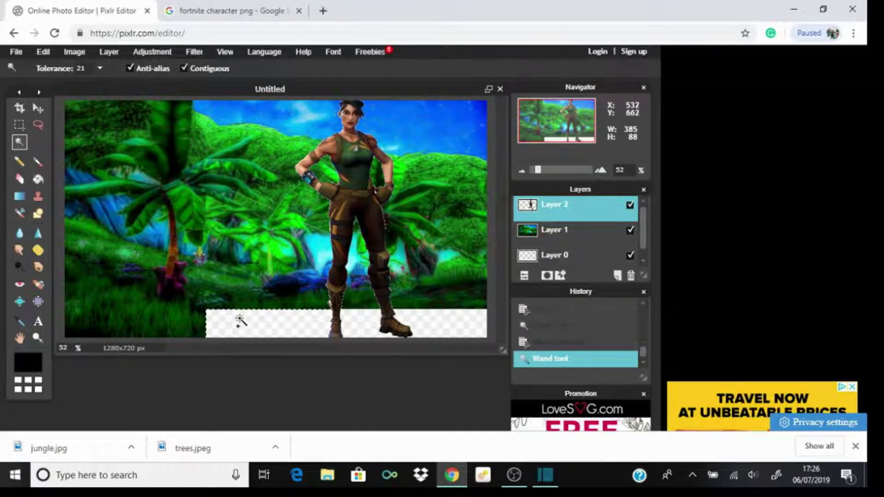
key(Delete)
click(352, 326)
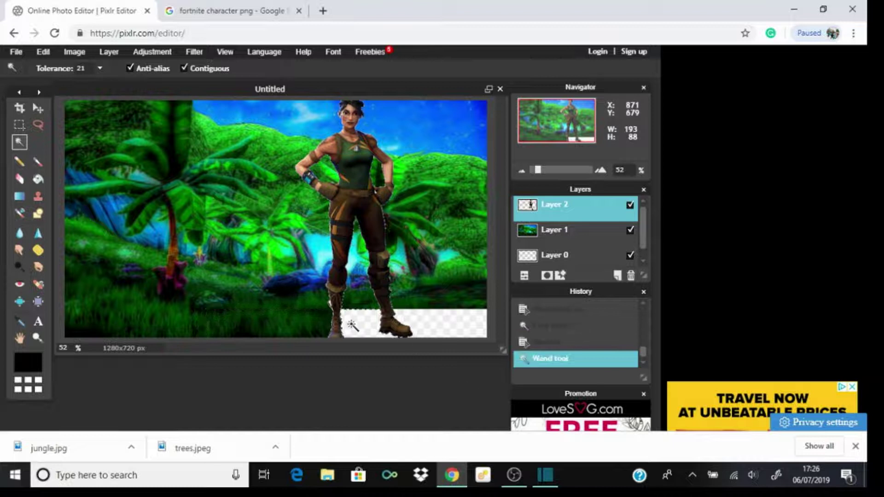
key(Delete)
click(430, 322)
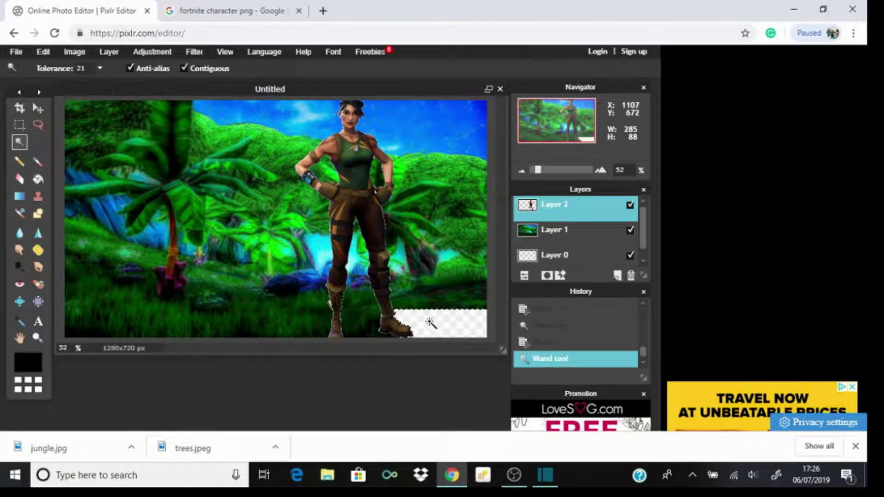
key(Delete)
click(39, 107)
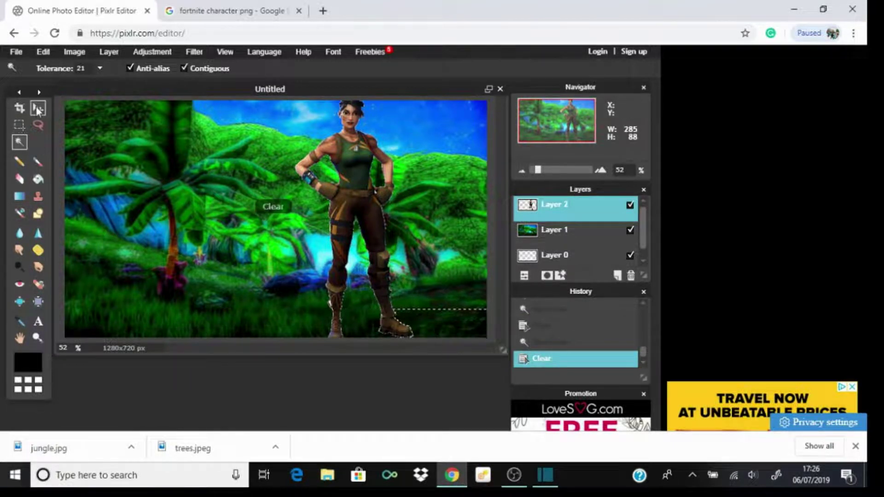
Step: Nudge the character slightly to the right and apply the pending transform
drag(295, 172, 333, 174)
click(44, 52)
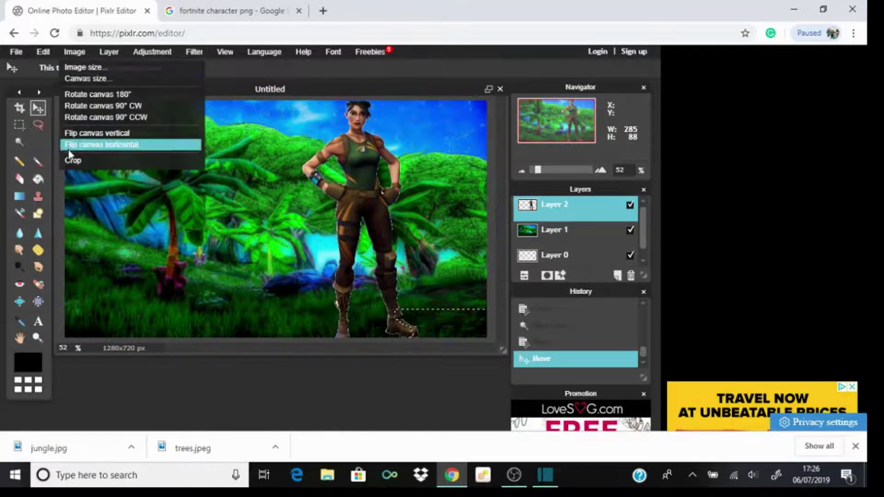
click(62, 144)
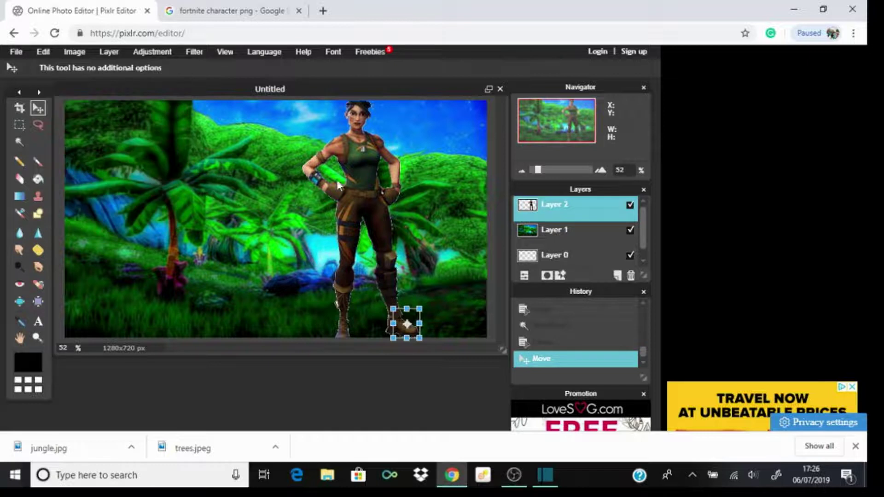
click(334, 209)
click(283, 265)
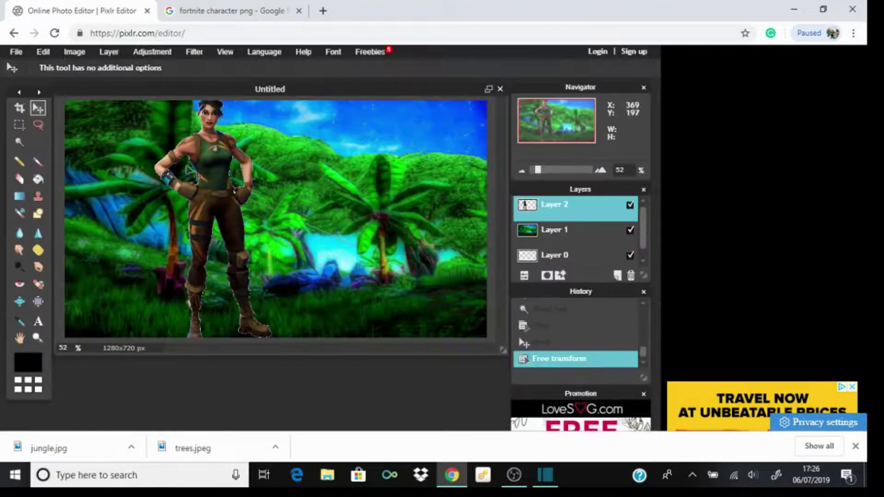
Step: Free-transform the character over to the right side of the canvas and apply it
click(44, 52)
click(62, 144)
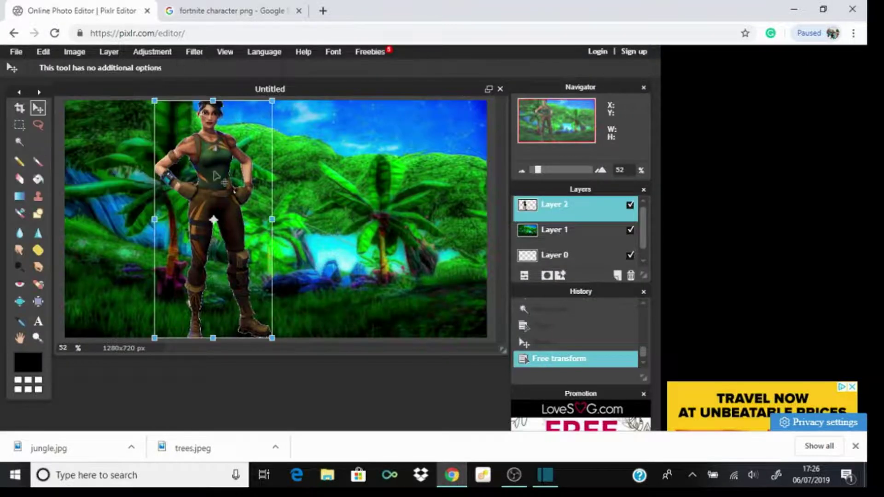
drag(138, 122, 207, 113)
drag(249, 166, 397, 162)
click(353, 304)
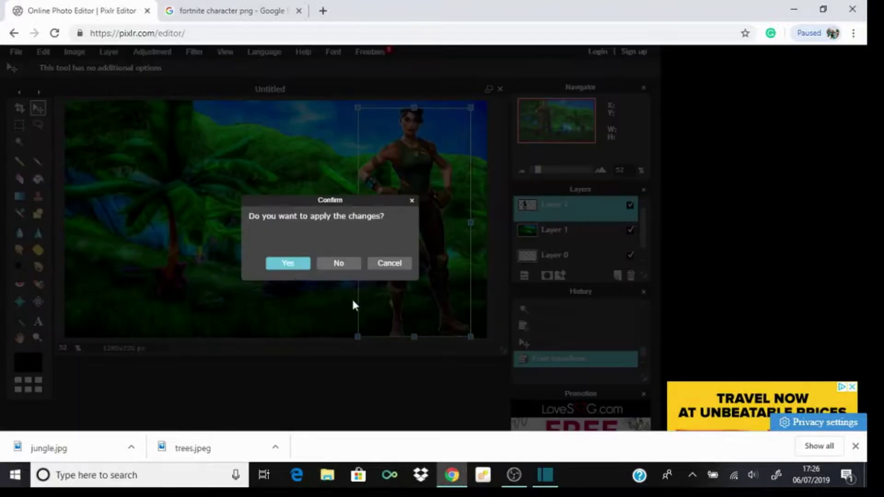
click(290, 264)
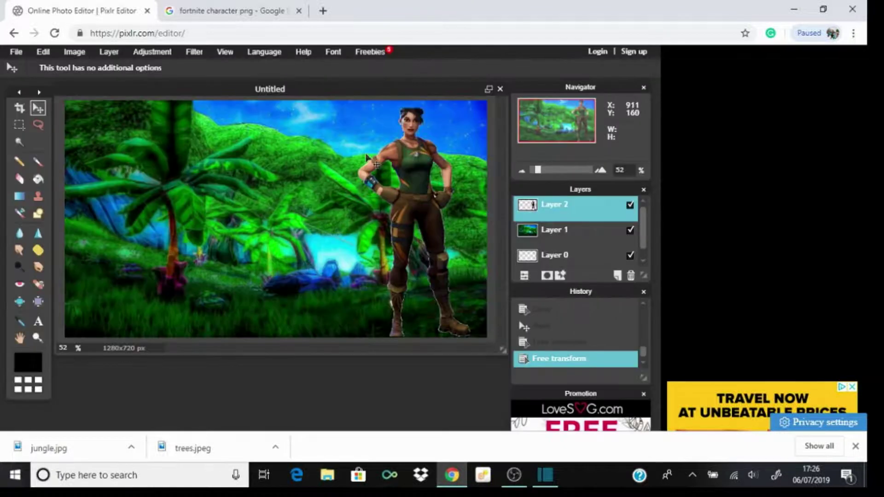
Step: Apply one more free transform to the character, keeping roughly its current size
click(228, 11)
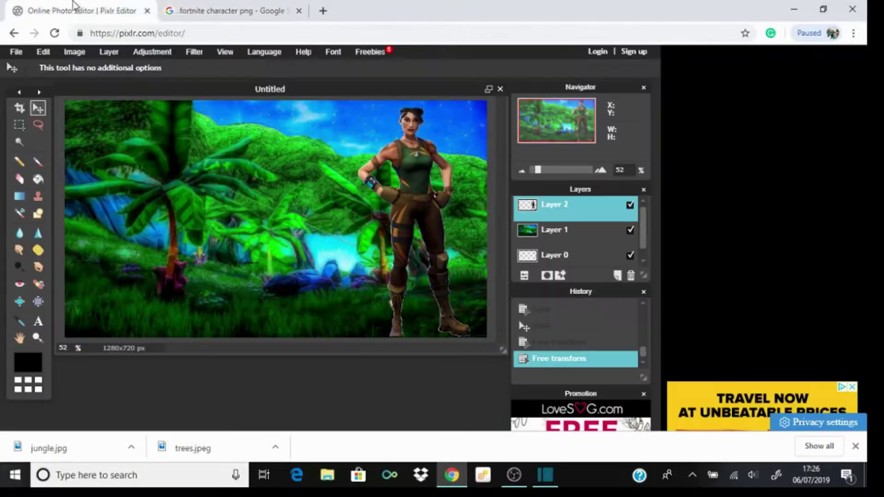
click(73, 10)
click(42, 52)
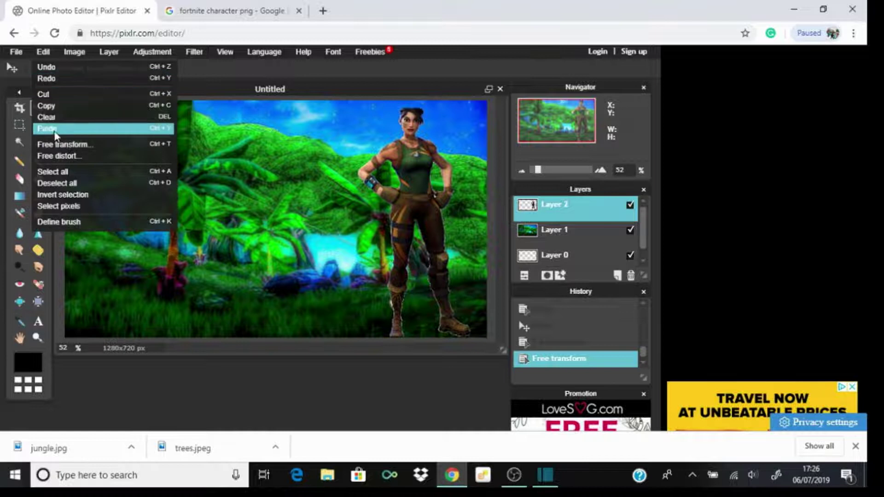
click(64, 144)
mouse_move(358, 110)
mouse_down()
mouse_move(366, 115)
mouse_move(351, 94)
mouse_move(354, 102)
mouse_up()
click(296, 190)
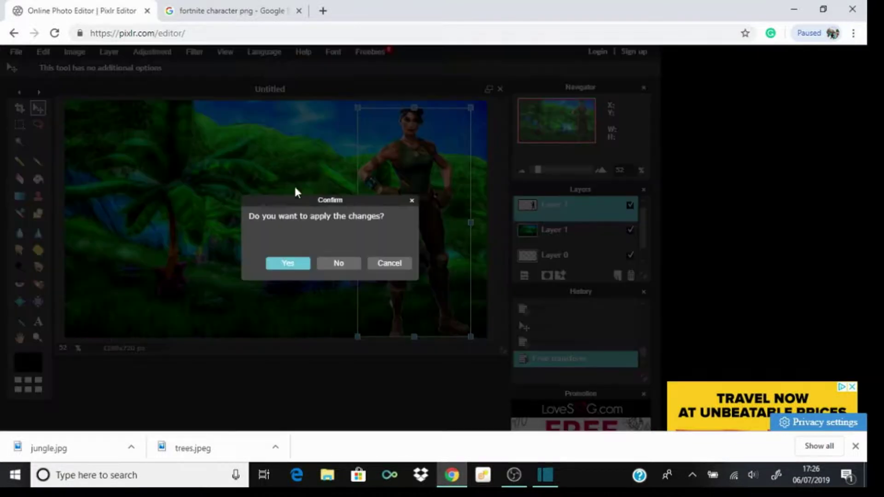
click(288, 264)
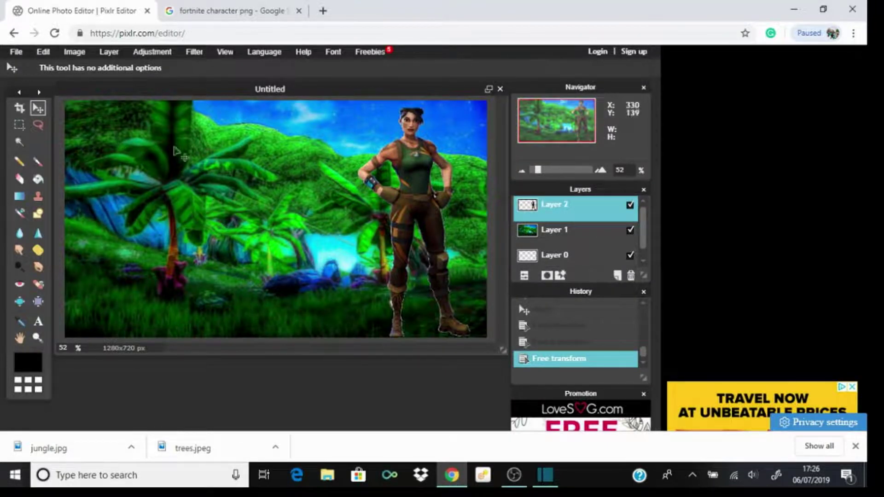
click(38, 321)
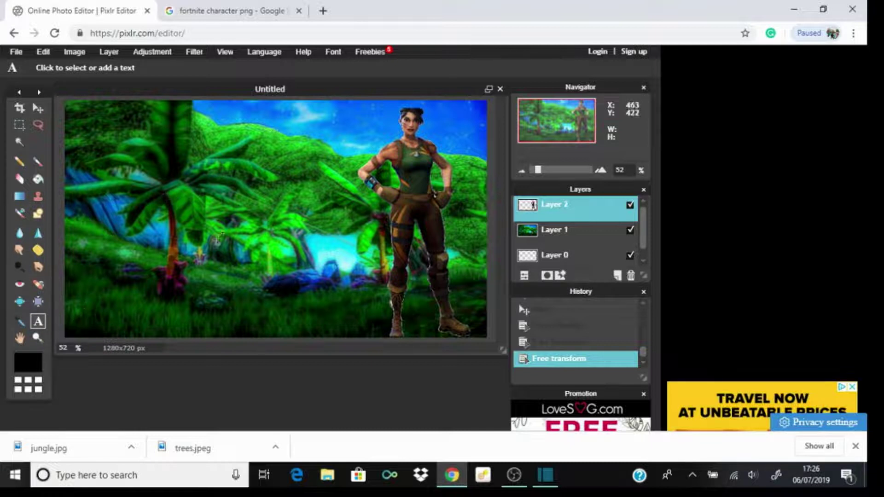
Step: Add a new text layer on the canvas and choose the Berlin Sans FB font
click(182, 218)
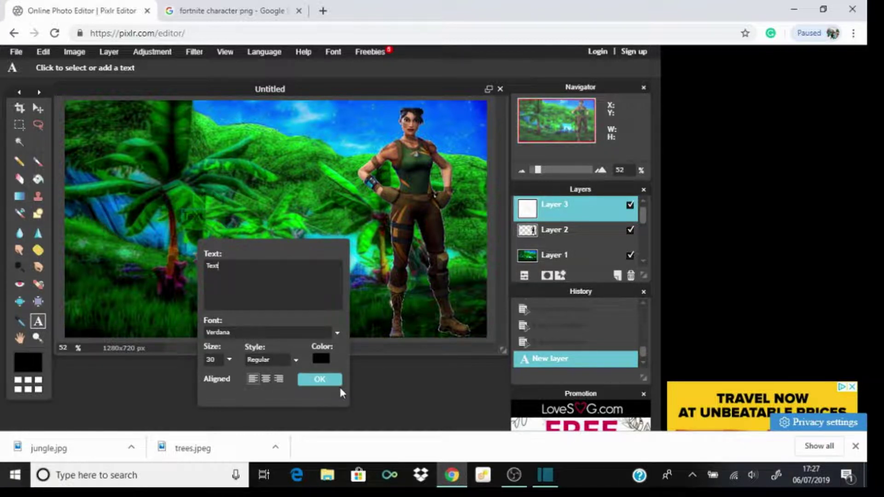
click(243, 333)
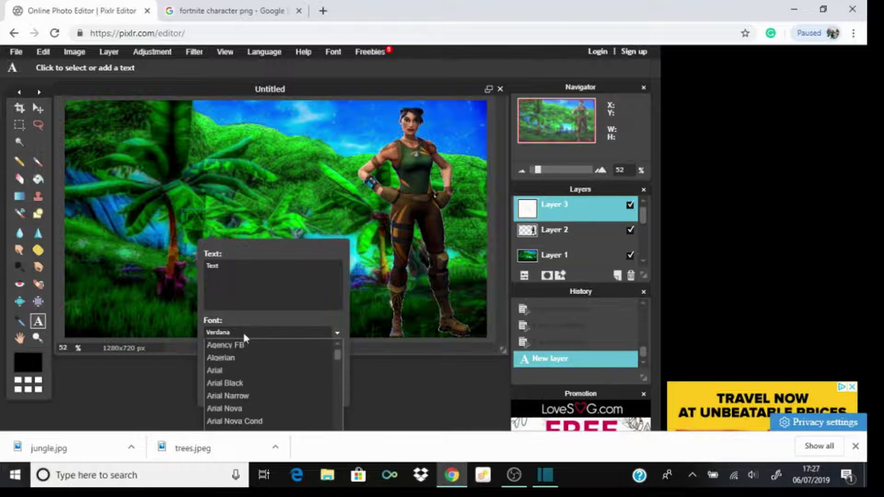
scroll(249, 361, down, 3)
scroll(212, 415, down, 15)
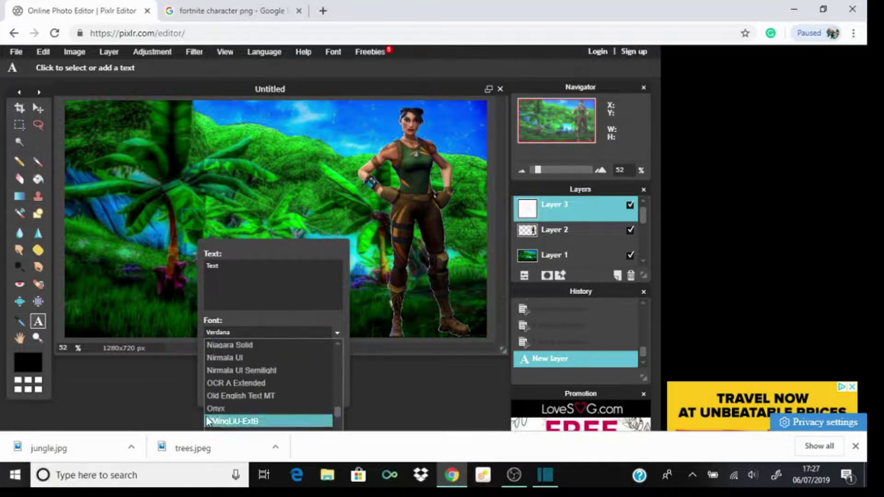
scroll(206, 405, up, 20)
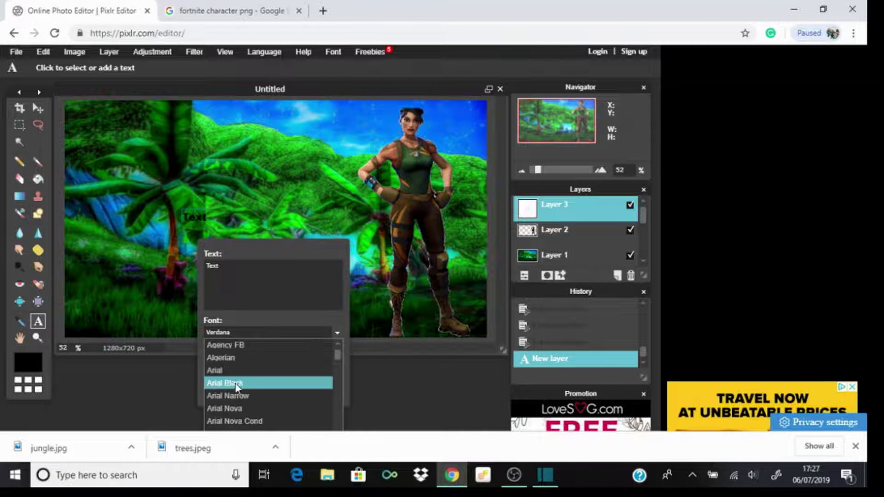
scroll(235, 382, down, 8)
scroll(235, 383, up, 5)
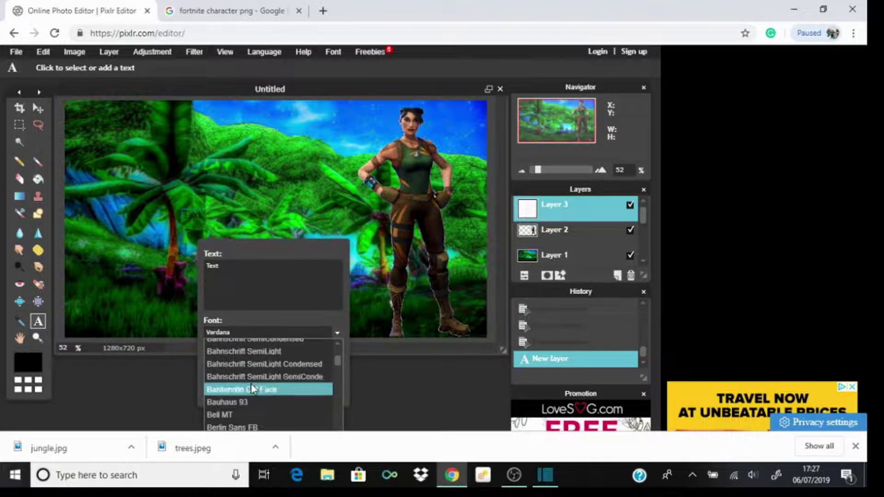
click(855, 446)
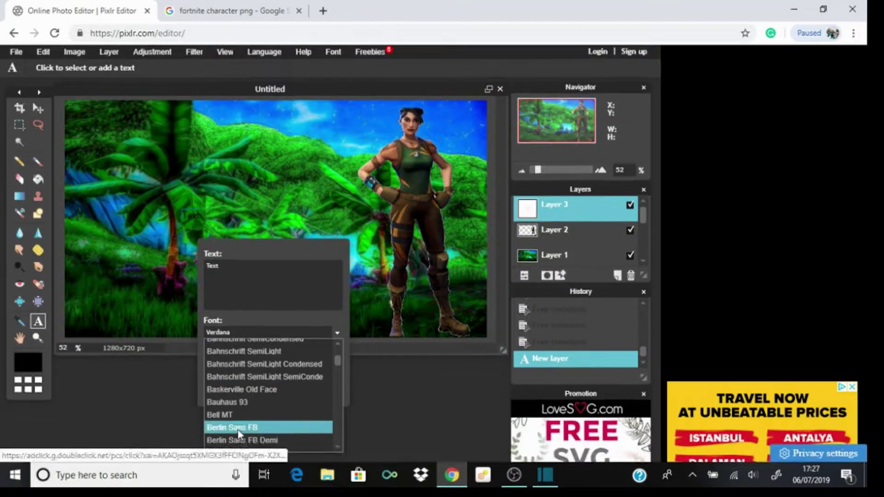
click(277, 429)
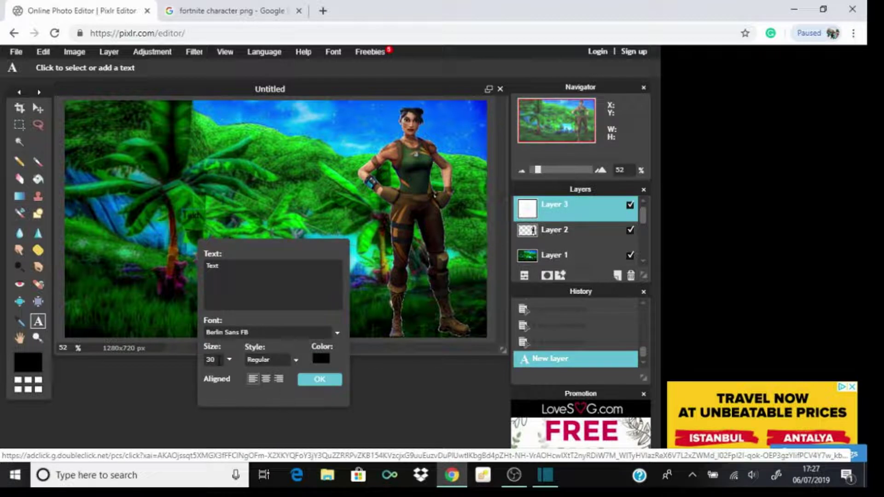
Step: Set the text size to 200, style to Bold, and colour to white
key(BackSpace)
key(BackSpace)
text(100)
key(BackSpace)
key(BackSpace)
key(BackSpace)
text(200)
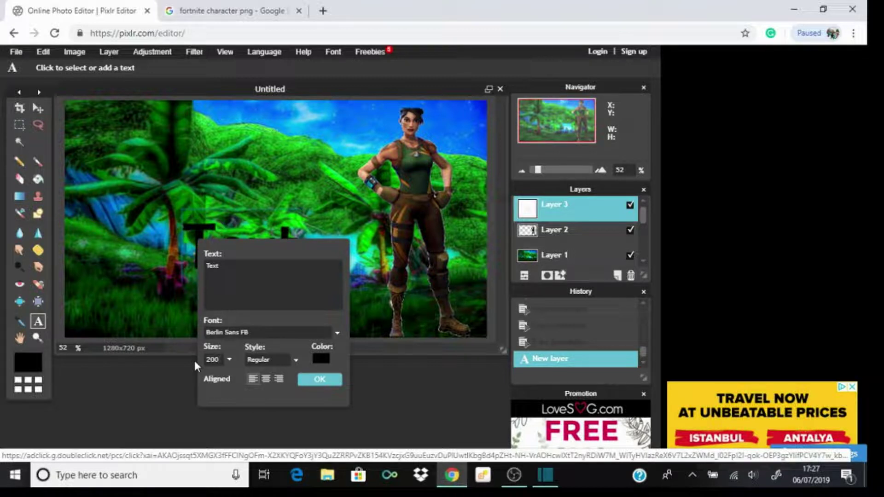
click(272, 360)
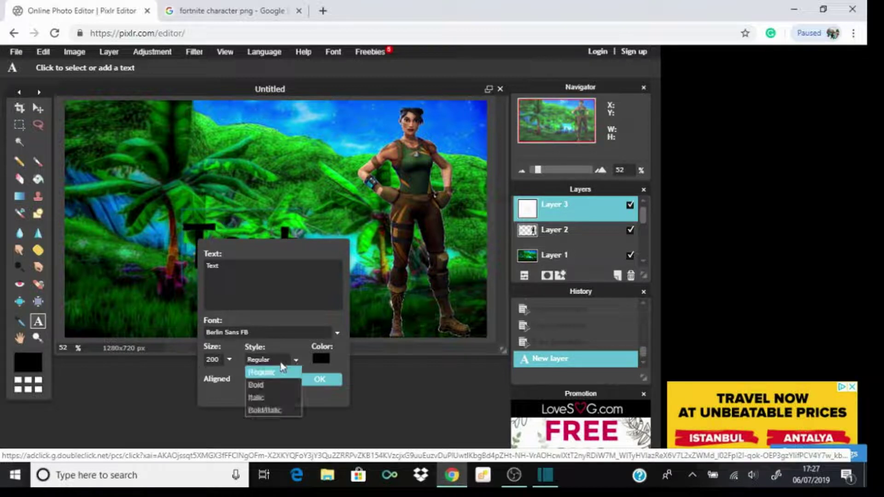
click(272, 384)
click(321, 360)
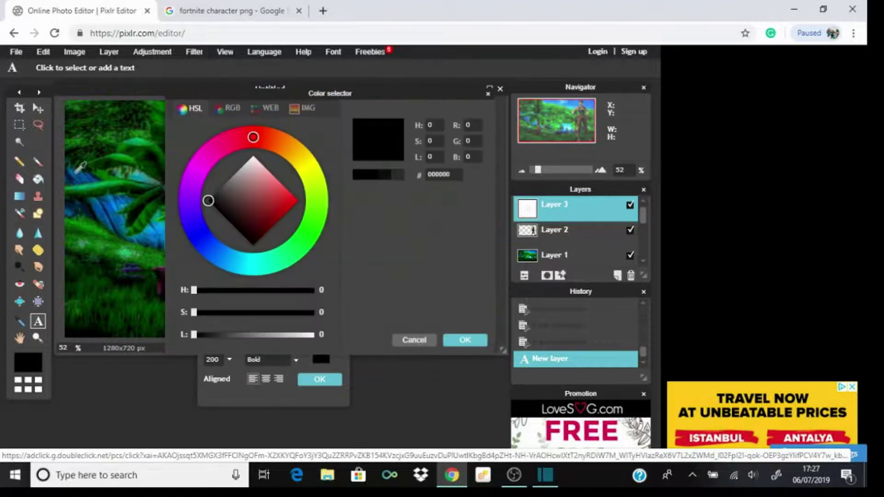
drag(231, 189, 259, 112)
click(474, 341)
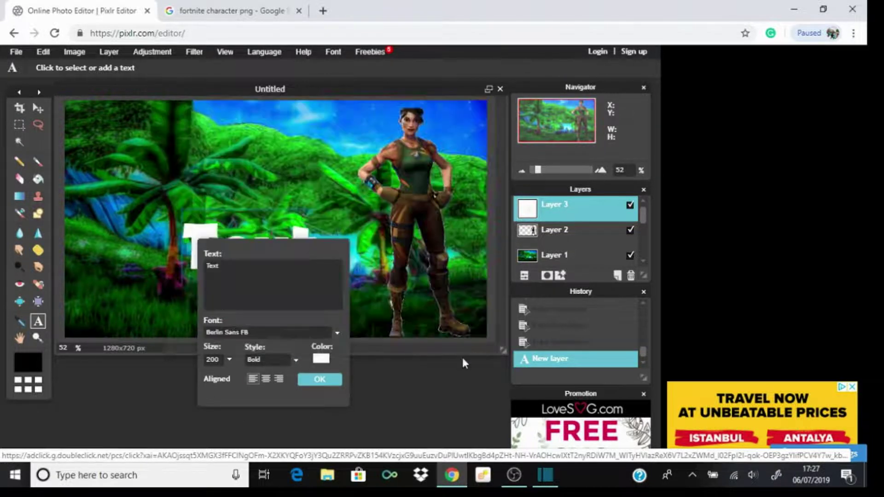
Step: Place the text and enable only Outer glow and Inner glow in its layer styles
click(320, 380)
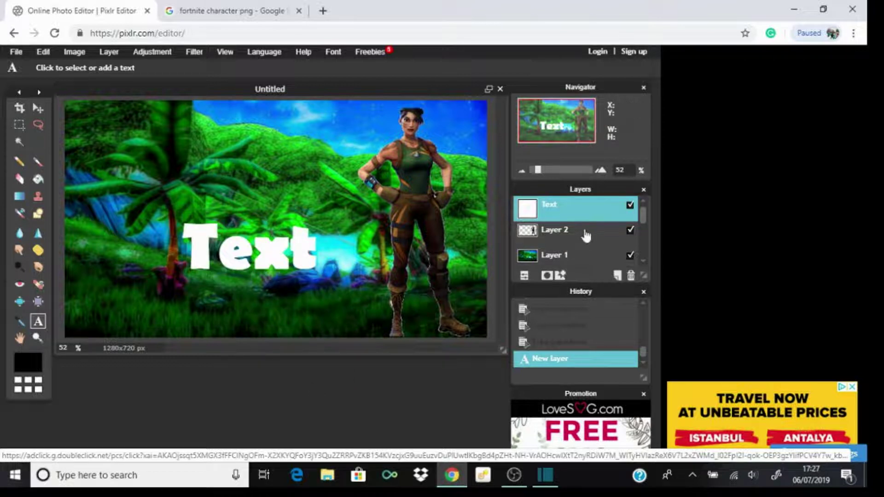
click(558, 274)
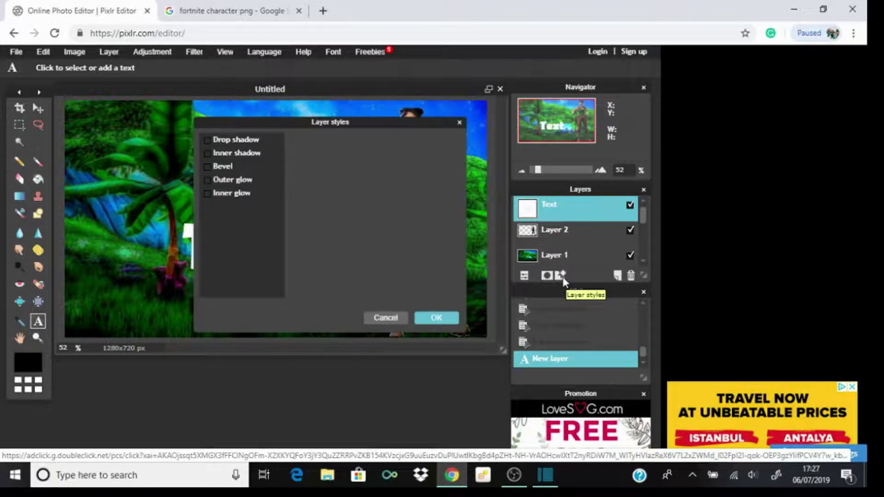
drag(310, 122, 421, 123)
click(353, 145)
click(351, 156)
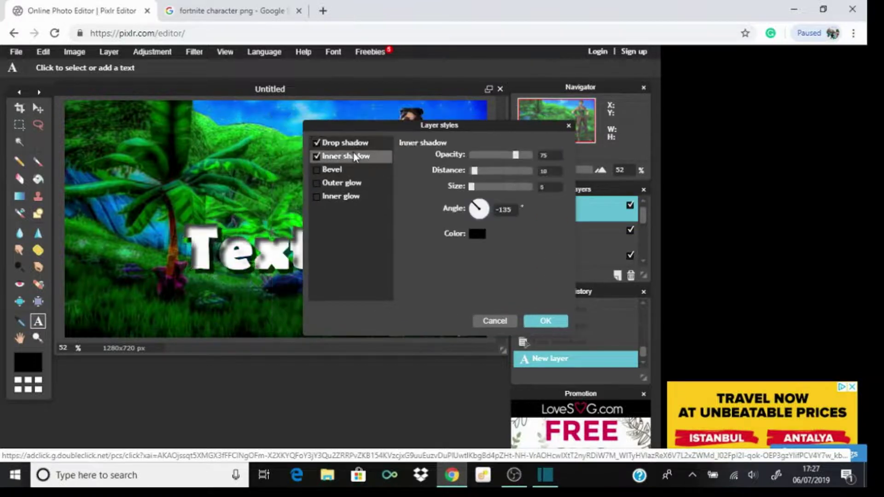
click(348, 169)
click(345, 183)
click(341, 197)
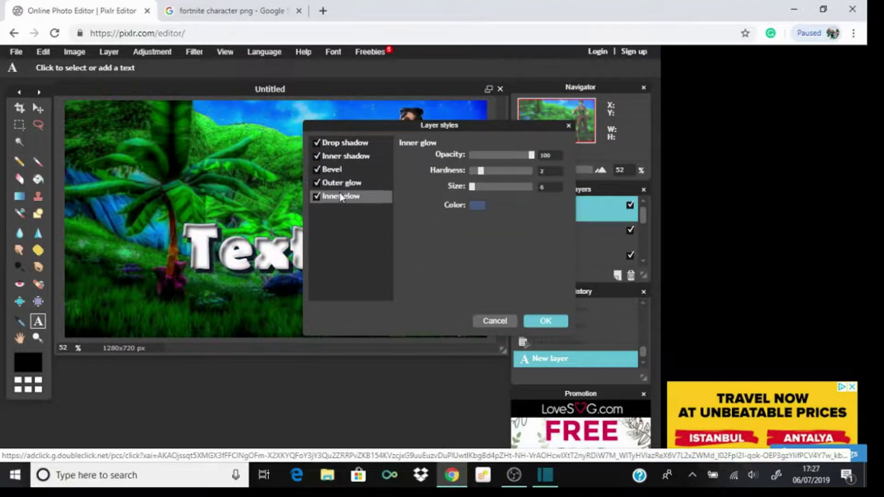
click(317, 170)
click(318, 156)
click(318, 144)
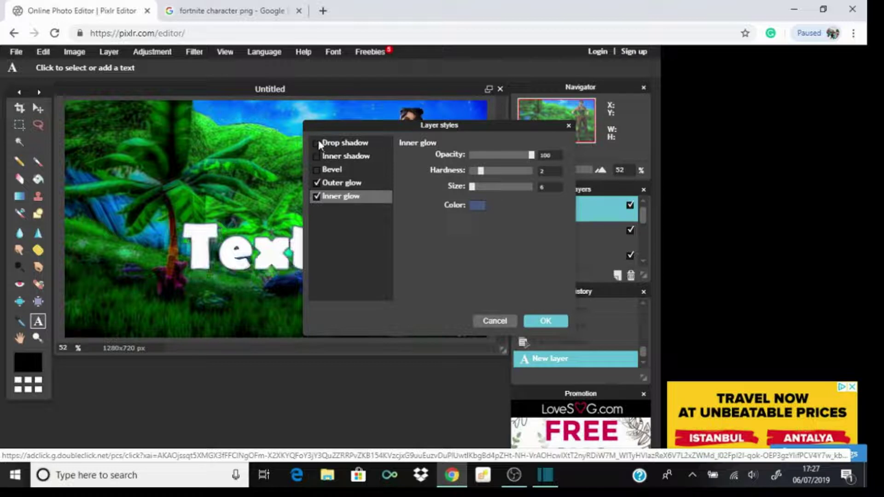
Step: Set both the outer glow and inner glow colours to black
click(339, 184)
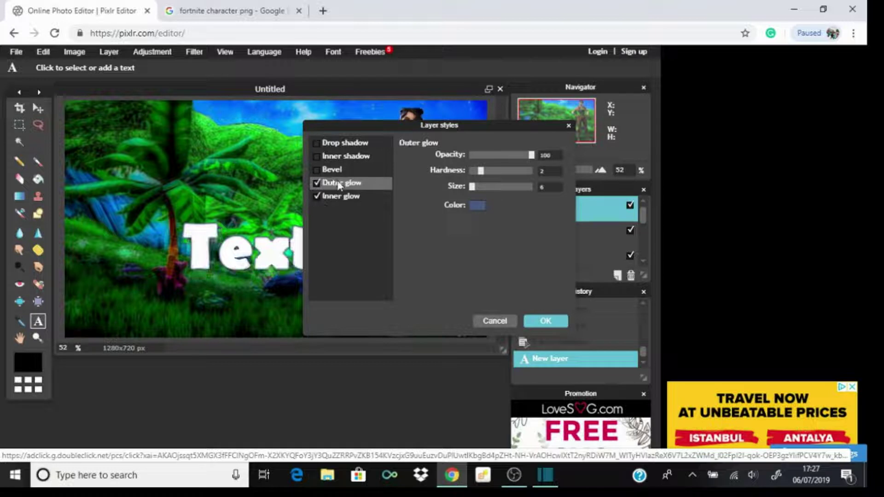
click(477, 205)
click(575, 323)
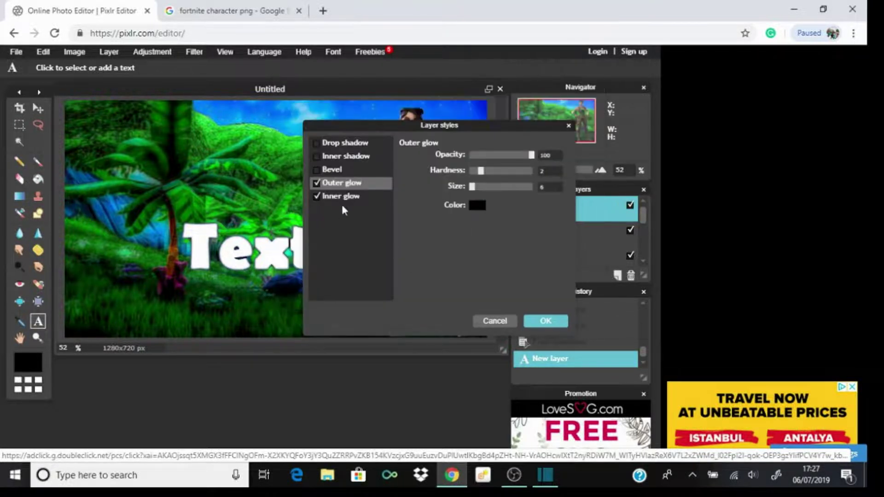
click(340, 196)
click(477, 205)
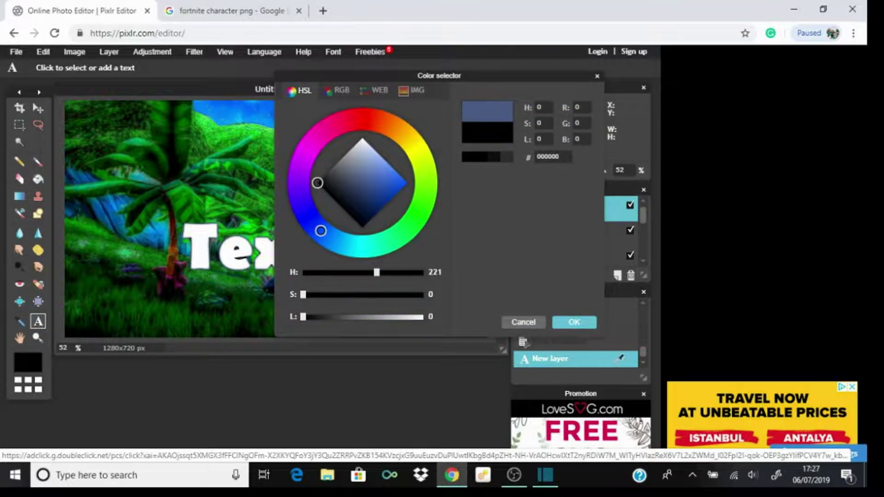
click(574, 323)
Step: Give the outer glow hardness 10 and size 15, the inner glow size 17, and apply
click(386, 184)
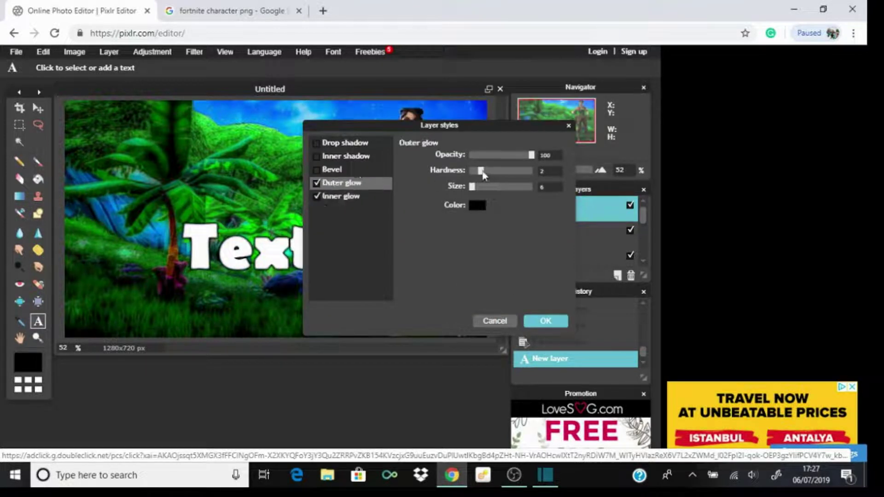
drag(481, 171, 532, 171)
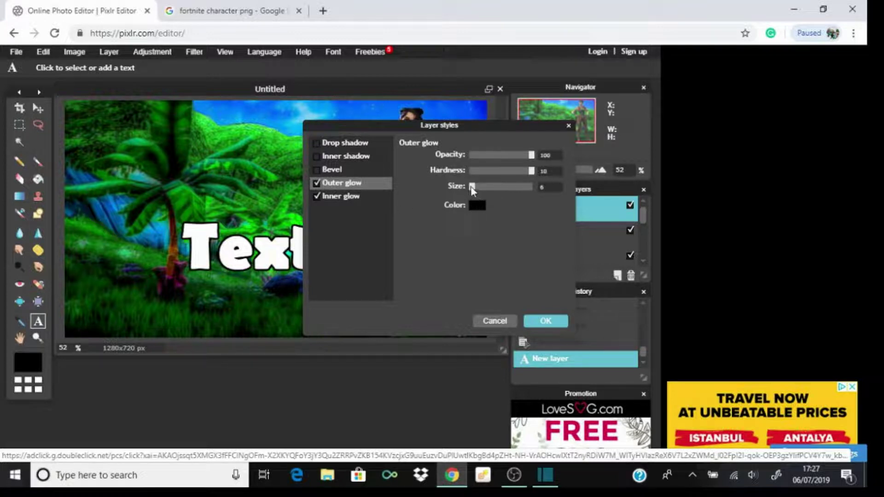
drag(473, 186, 479, 187)
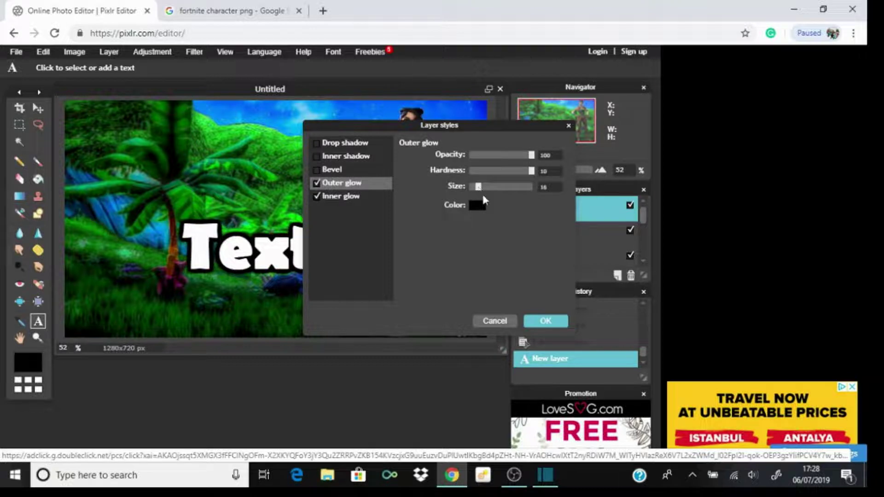
click(376, 204)
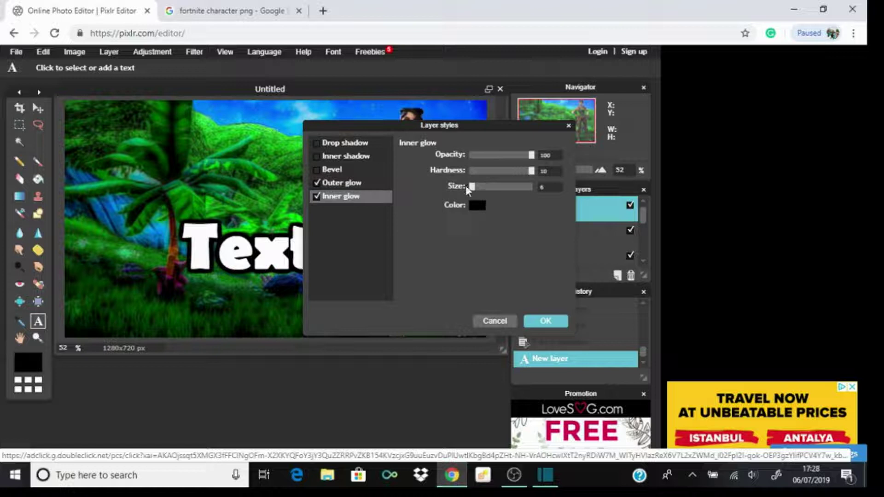
drag(474, 186, 479, 187)
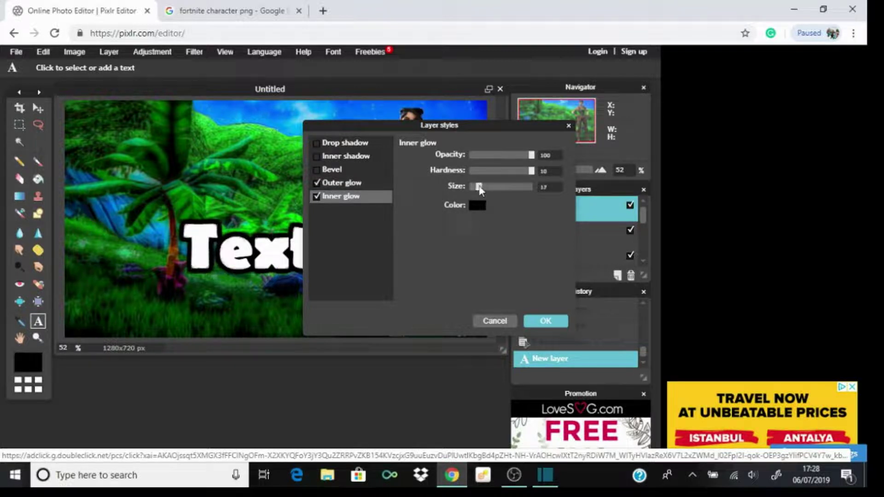
click(543, 323)
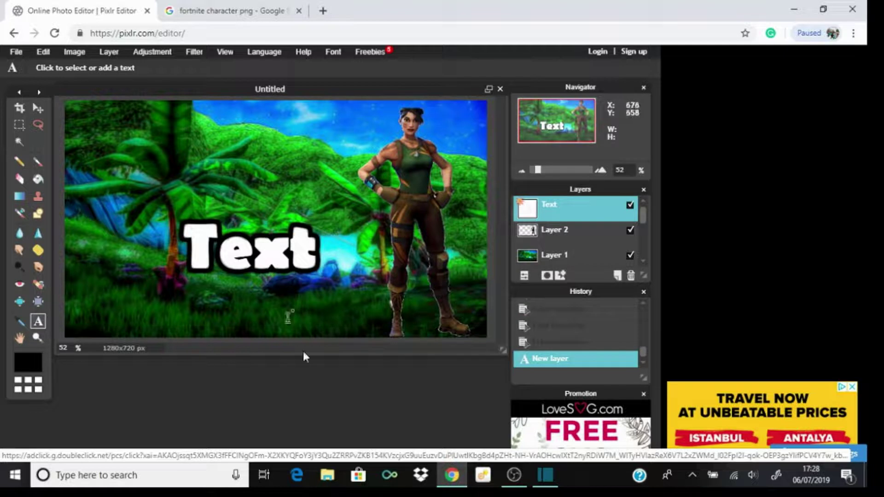
Step: Move the Text higher on the image and widen its black outer glow to size 26
click(273, 242)
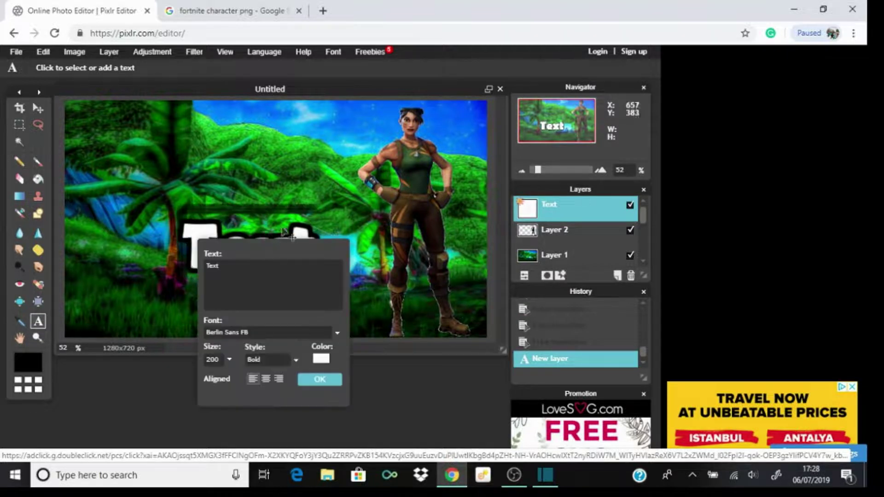
drag(283, 232, 280, 199)
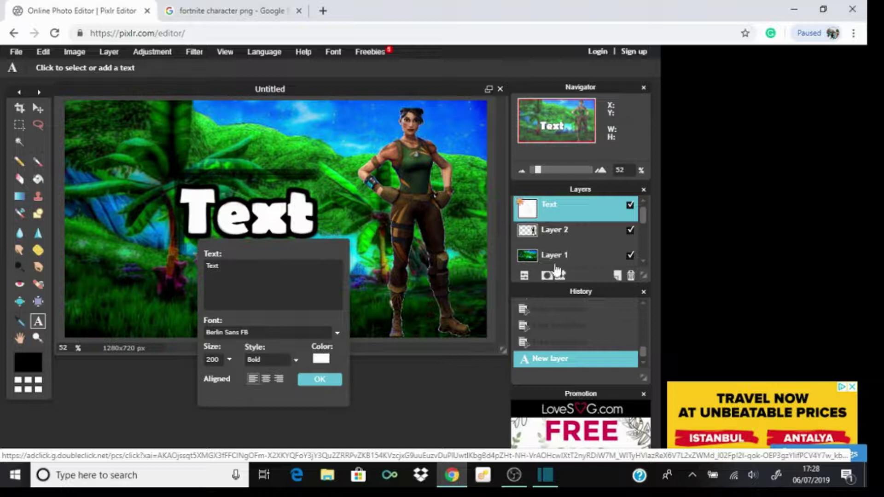
click(564, 277)
click(358, 168)
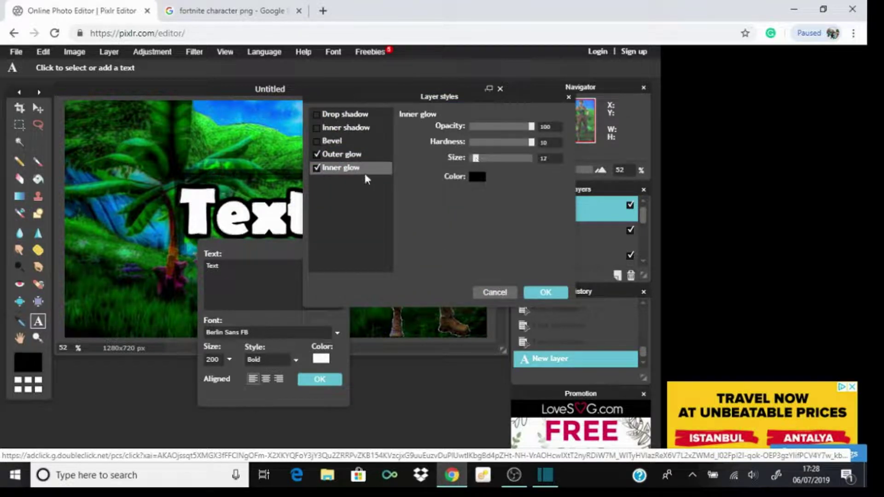
click(362, 156)
drag(480, 159, 484, 159)
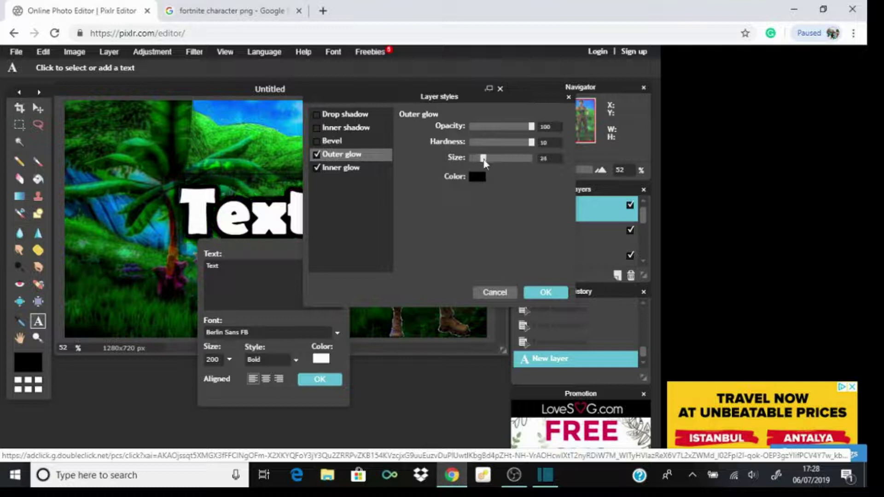
click(558, 293)
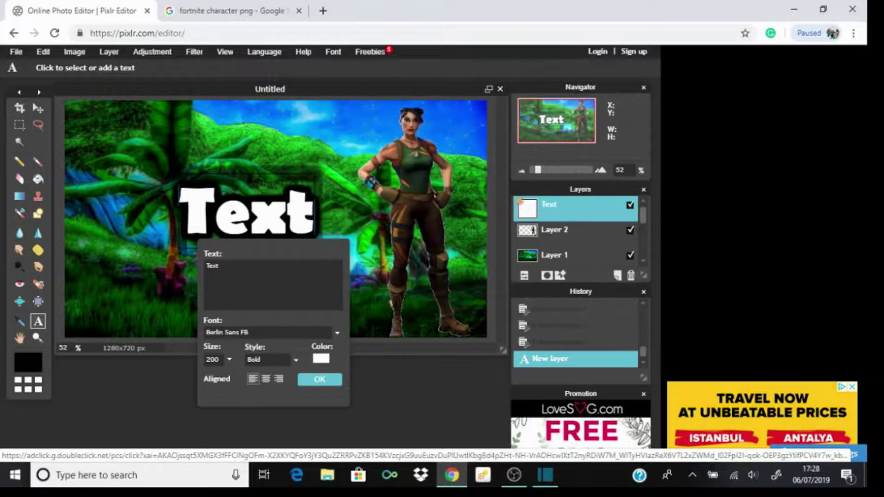
click(322, 379)
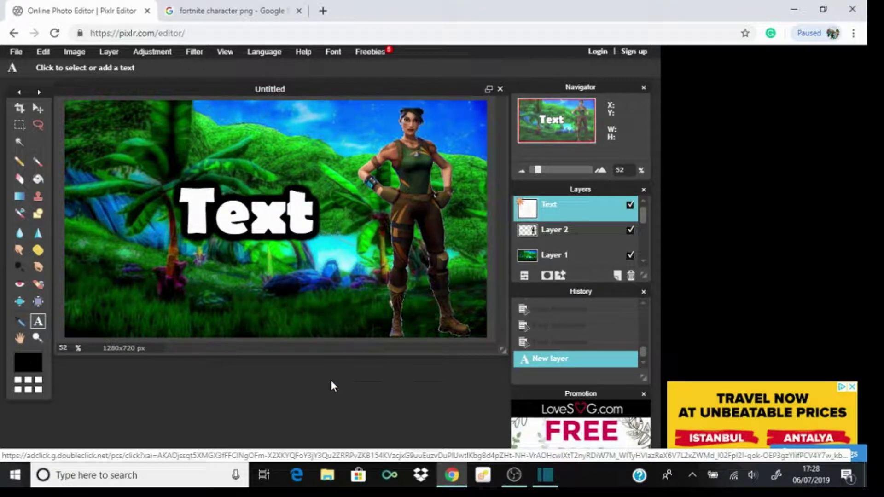
Step: Filter the Google Images Fortnite results to the 'gliding' characters
click(224, 9)
scroll(216, 104, up, 5)
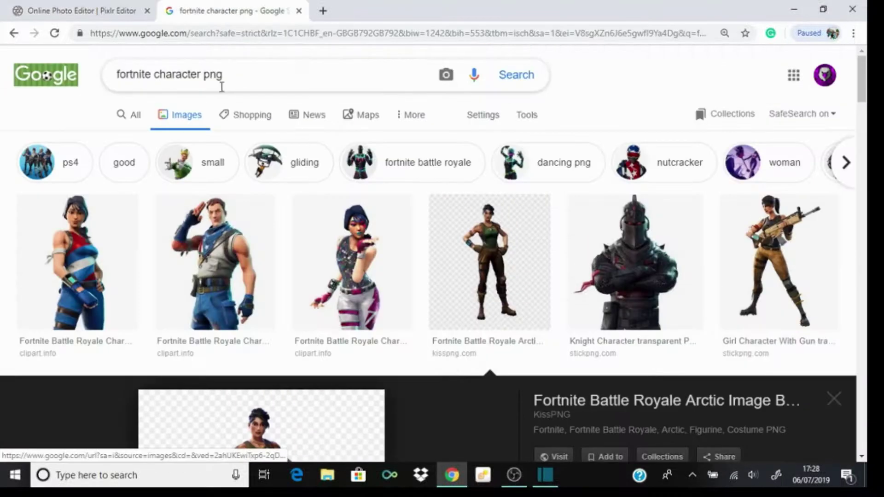
drag(131, 86, 92, 119)
click(282, 173)
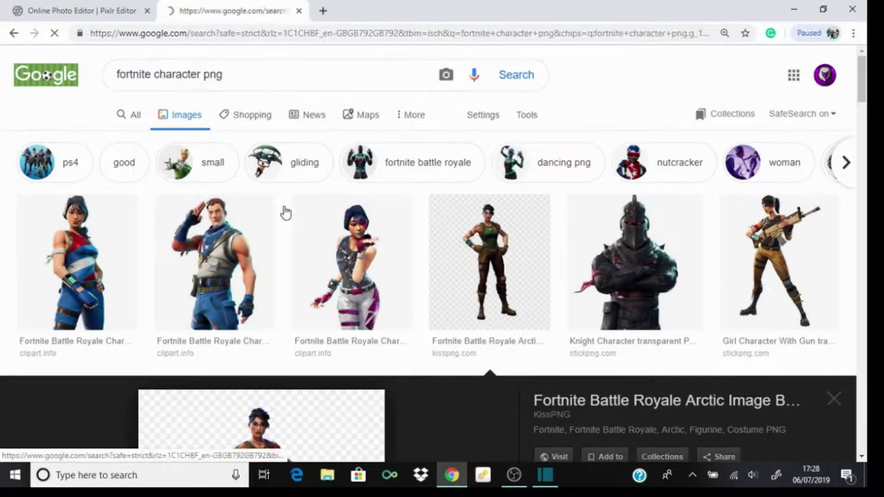
Step: Open glider.png as a new layer in the Pixlr thumbnail
click(17, 7)
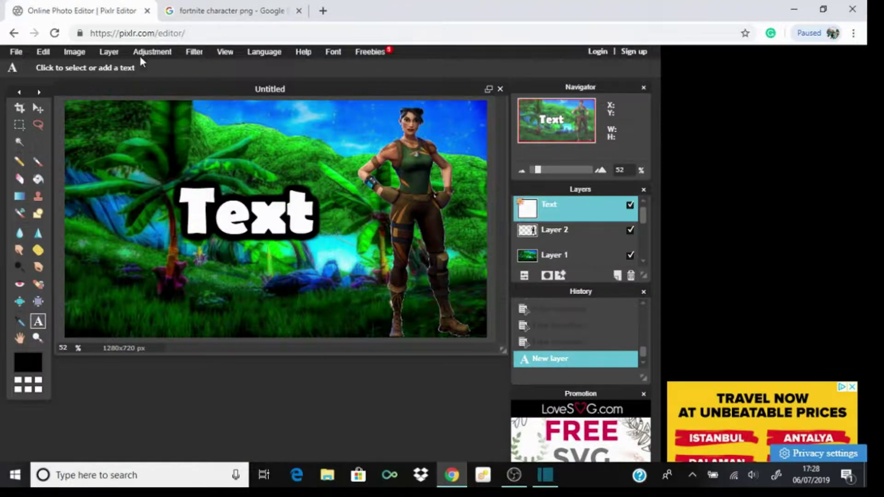
click(110, 52)
click(140, 105)
scroll(199, 192, down, 2)
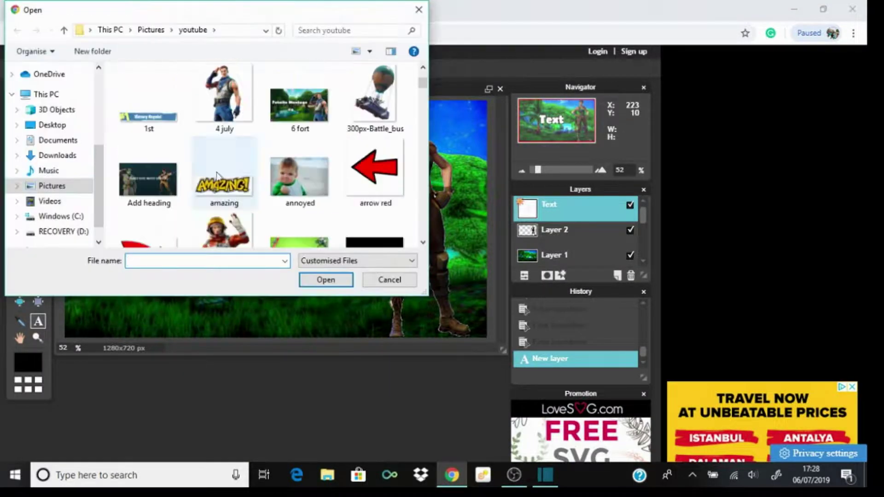
text(glide)
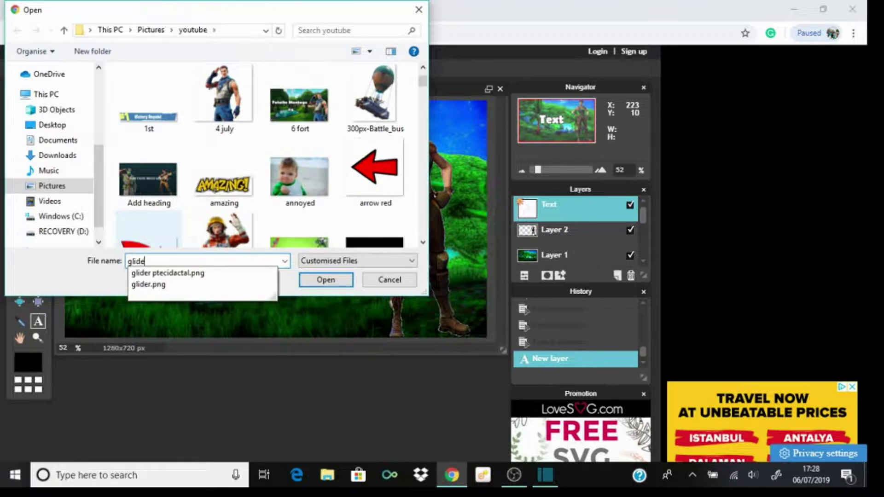
text(r)
click(332, 280)
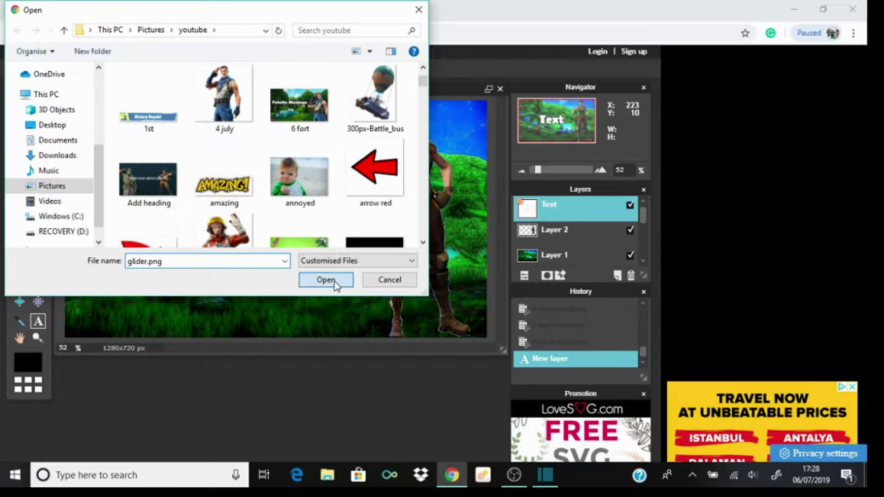
scroll(80, 166, down, 1)
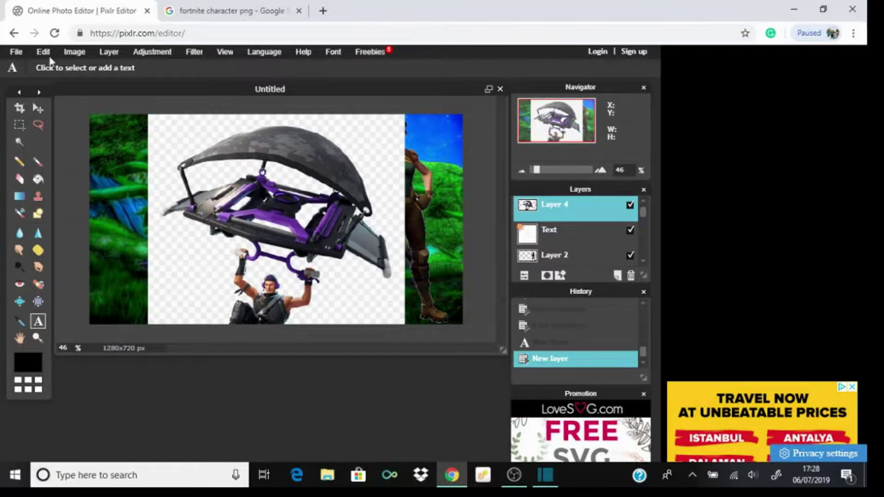
Step: Free-transform the glider image smaller around its centre and apply the new size
click(40, 52)
click(60, 144)
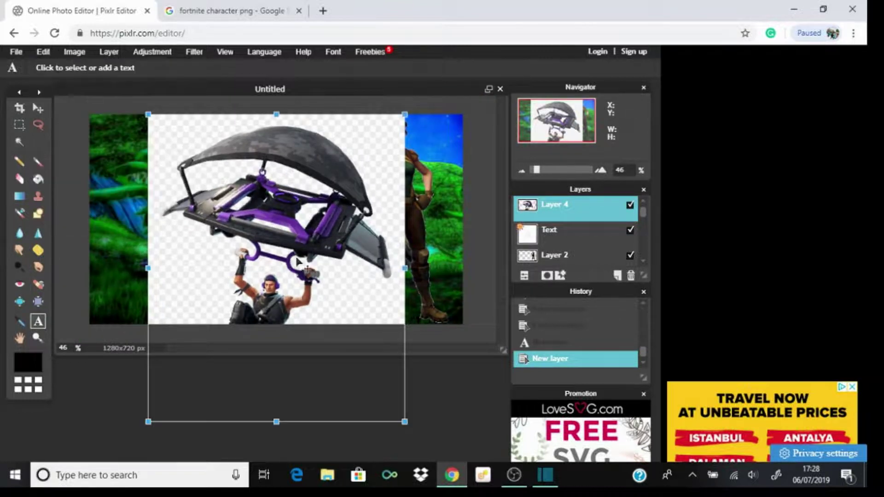
drag(402, 420, 365, 322)
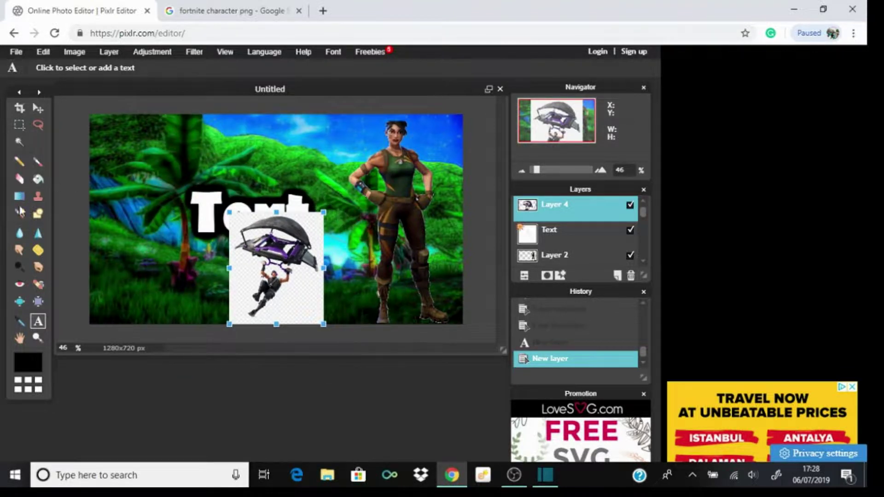
click(19, 139)
click(289, 280)
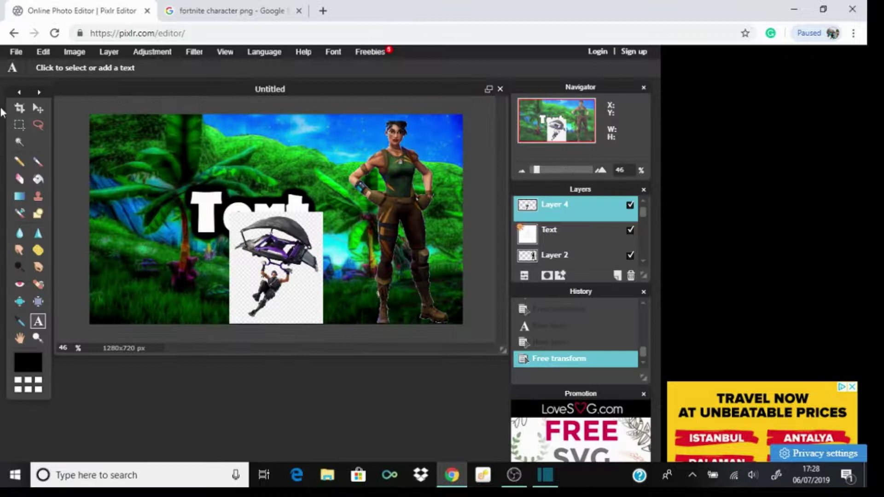
Step: Magic-wand and delete the white background around the glider and two white patches inside it
click(238, 268)
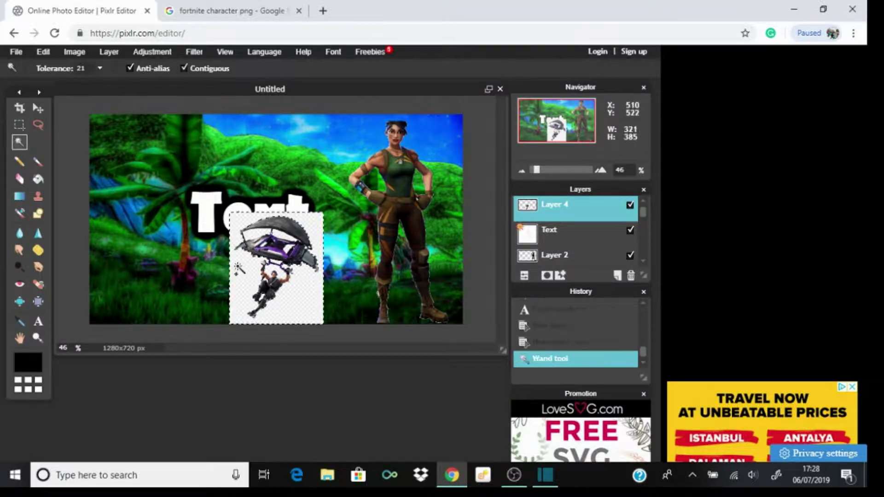
key(Delete)
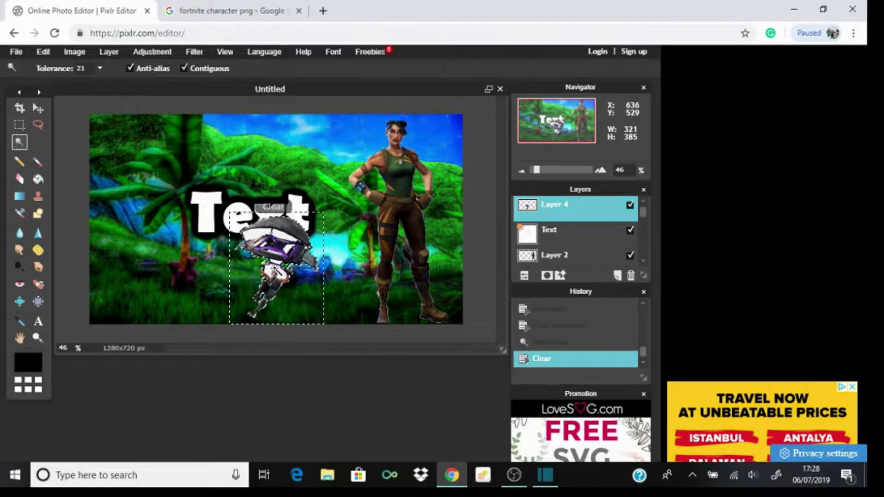
click(275, 269)
key(Delete)
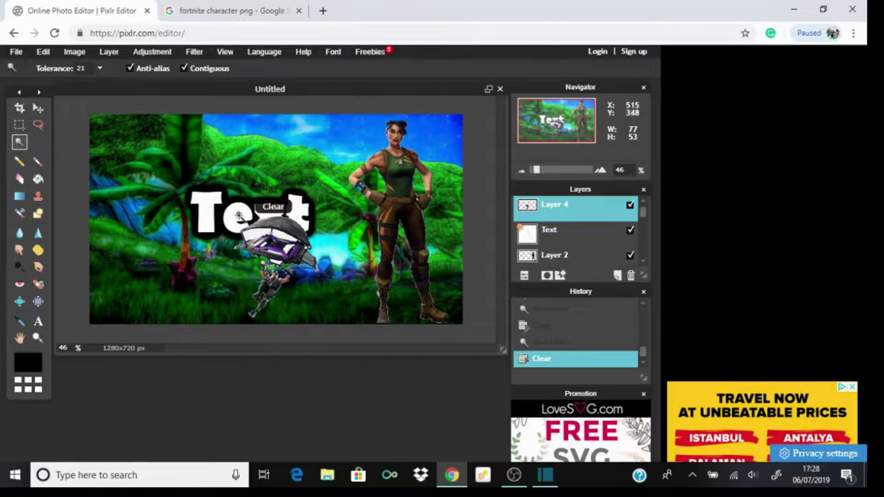
click(255, 231)
key(Delete)
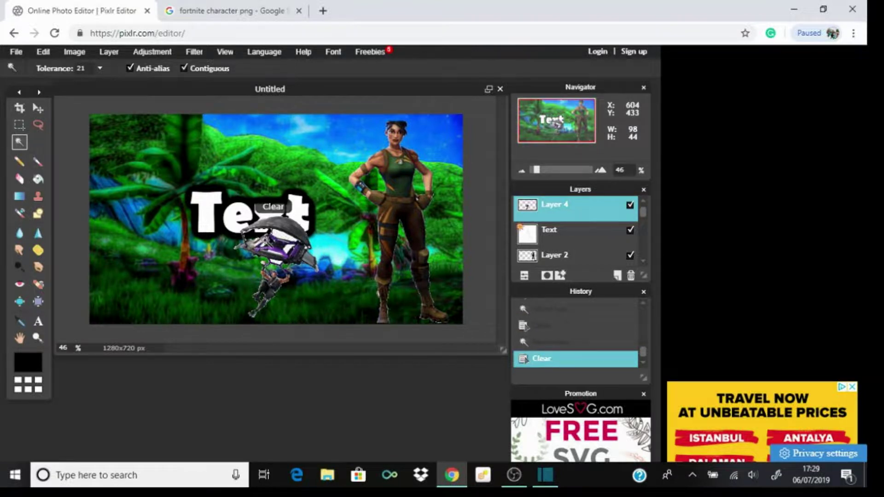
click(306, 250)
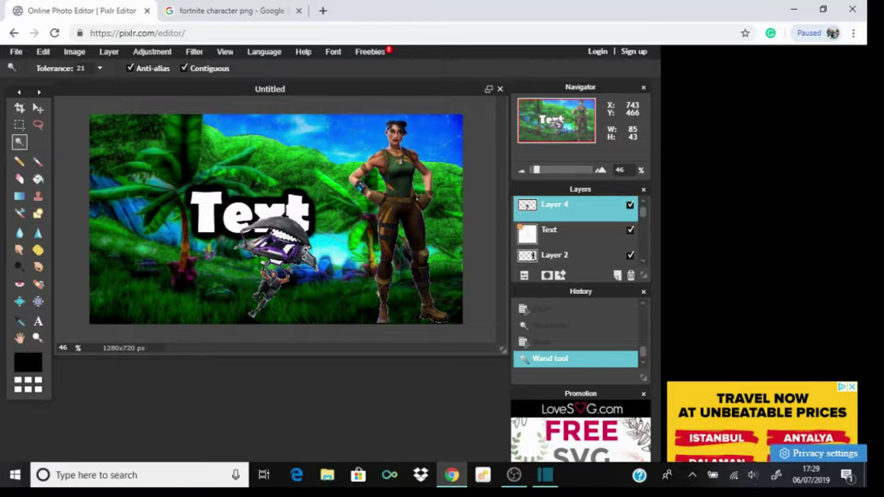
key(Delete)
Step: Clear the remaining small white areas and gaps from the glider layer
scroll(247, 213, up, 3)
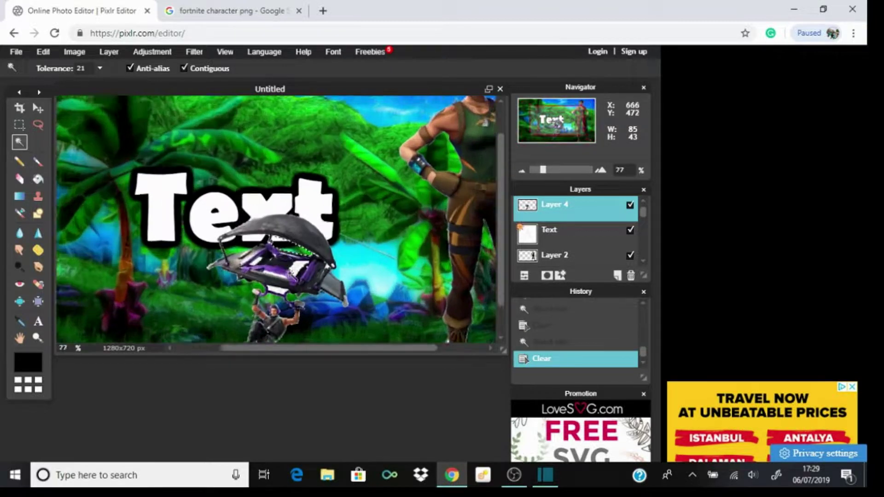
scroll(304, 284, up, 1)
click(305, 282)
key(Delete)
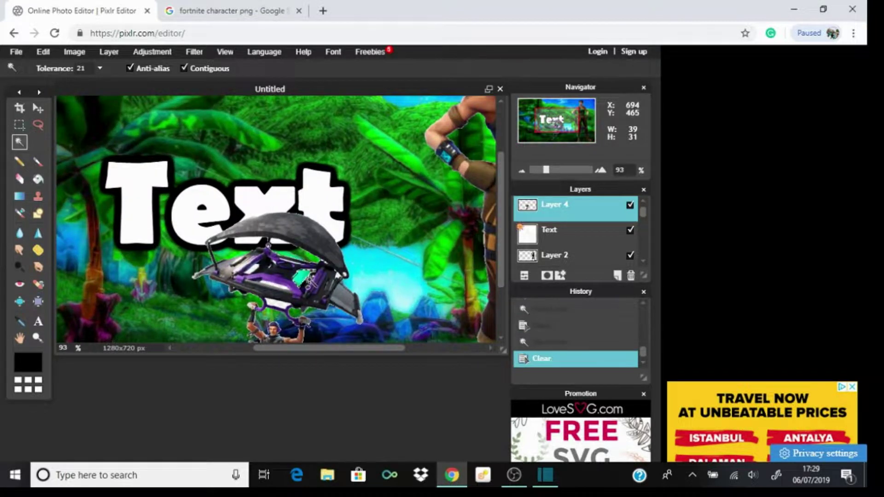
click(275, 302)
key(Delete)
scroll(275, 303, down, 3)
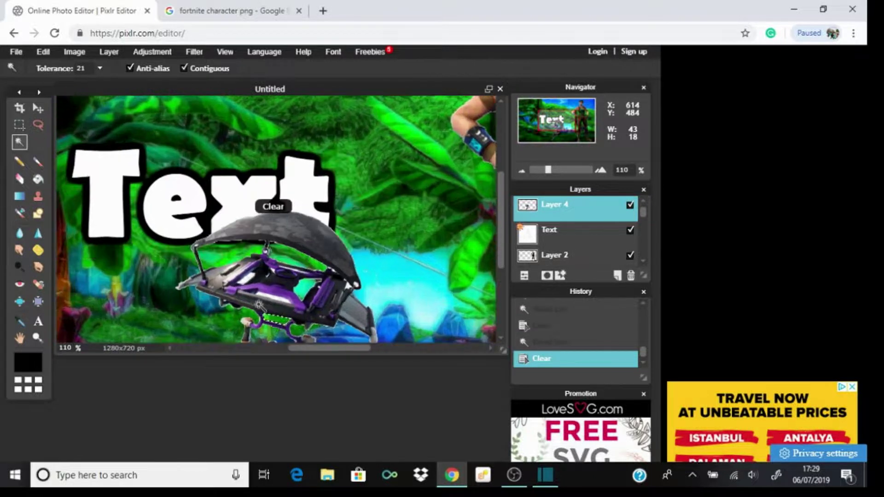
scroll(275, 302, down, 4)
click(19, 161)
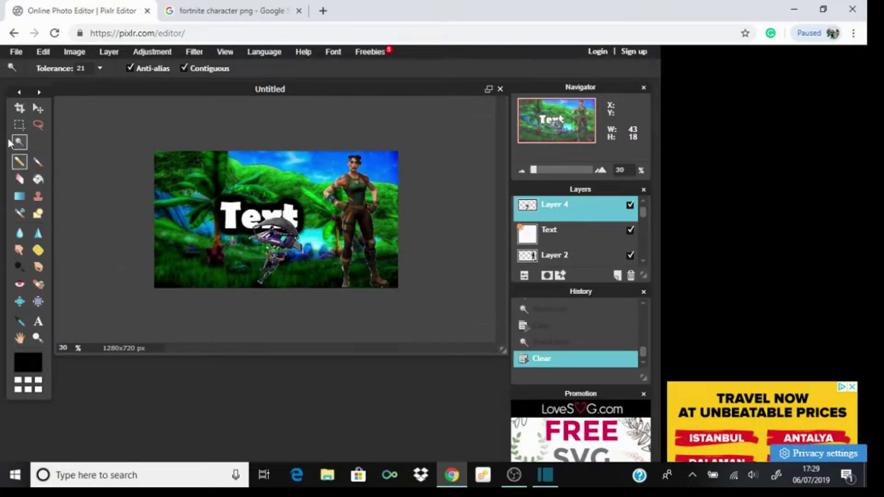
scroll(35, 128, up, 2)
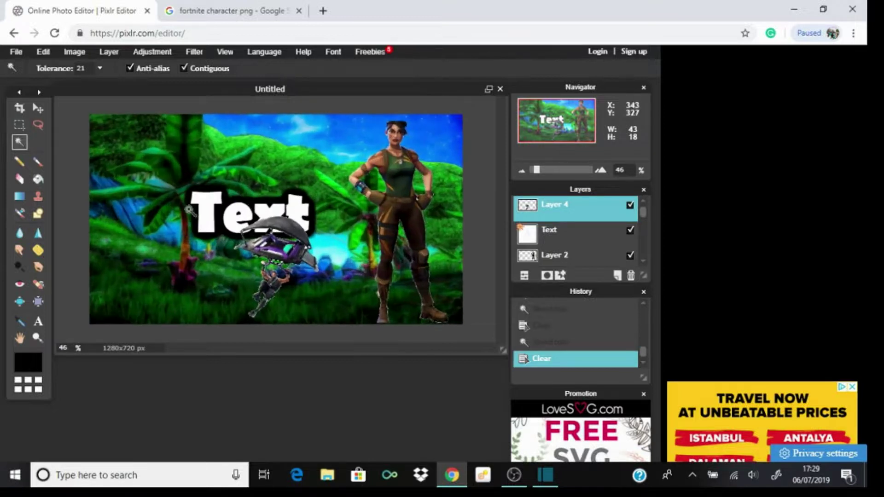
click(38, 107)
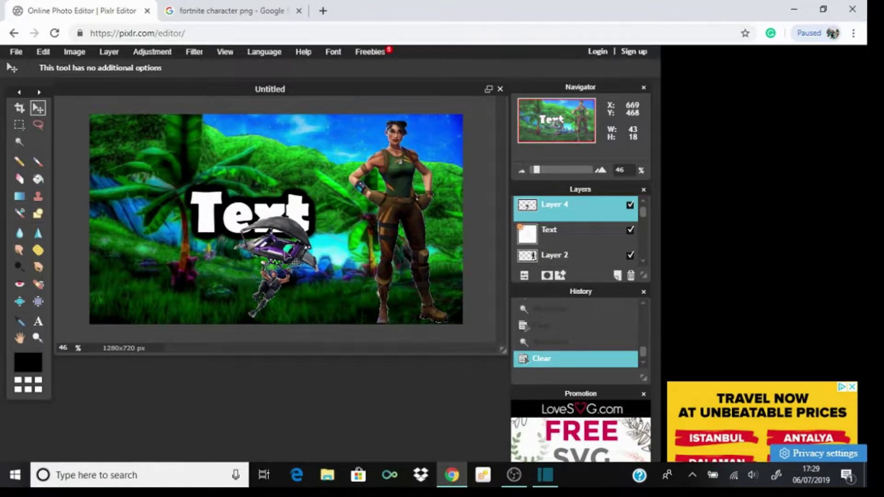
Step: Drag the glider to the upper right and the standing character on Layer 2 to the left edge
drag(295, 262, 188, 166)
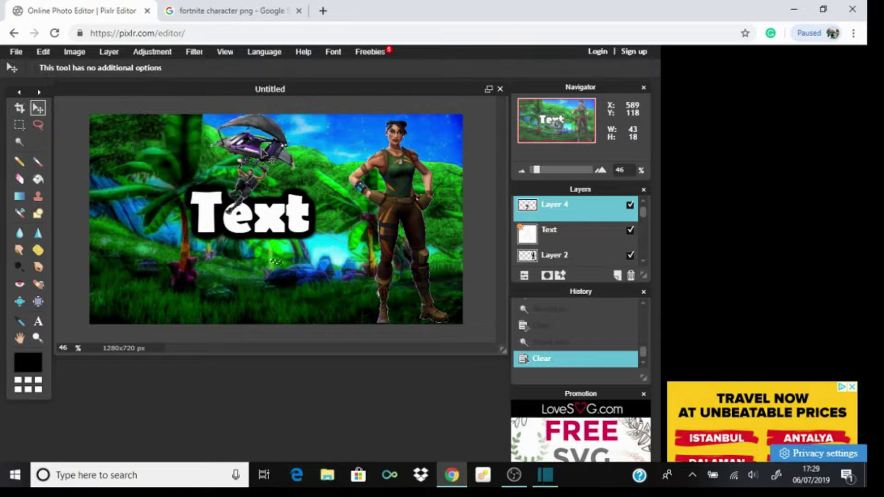
drag(261, 152, 435, 158)
click(538, 260)
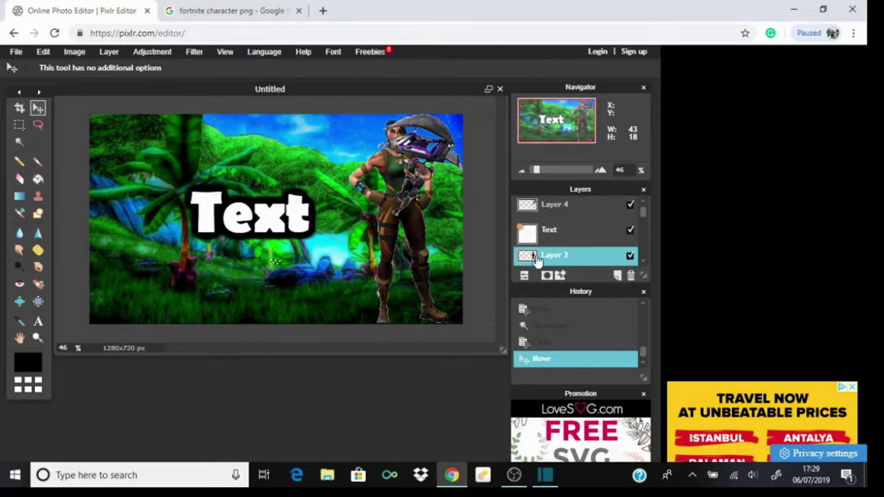
drag(398, 272, 136, 269)
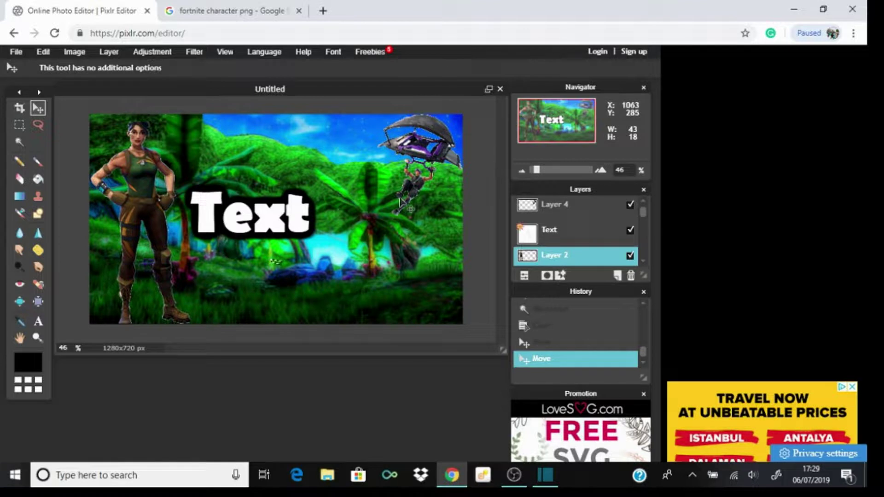
Step: Free-transform Layer 4 to enlarge the glider toward the upper right and apply it
click(559, 214)
click(43, 51)
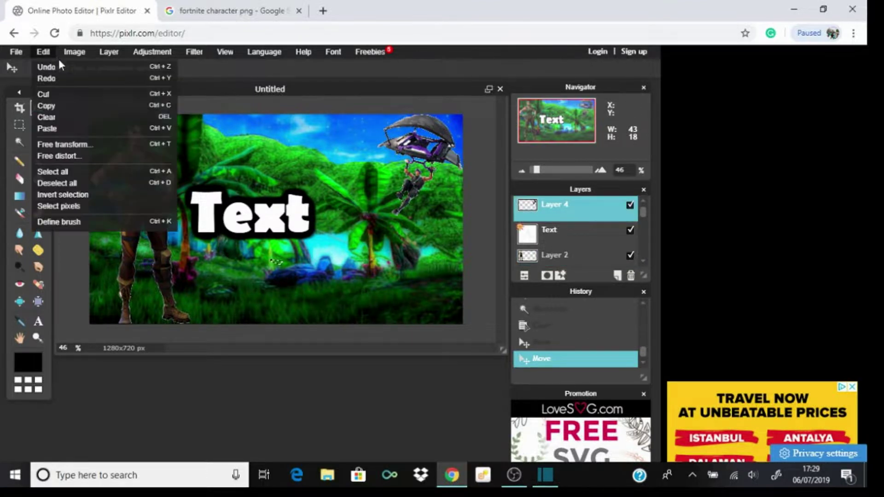
click(72, 145)
click(381, 183)
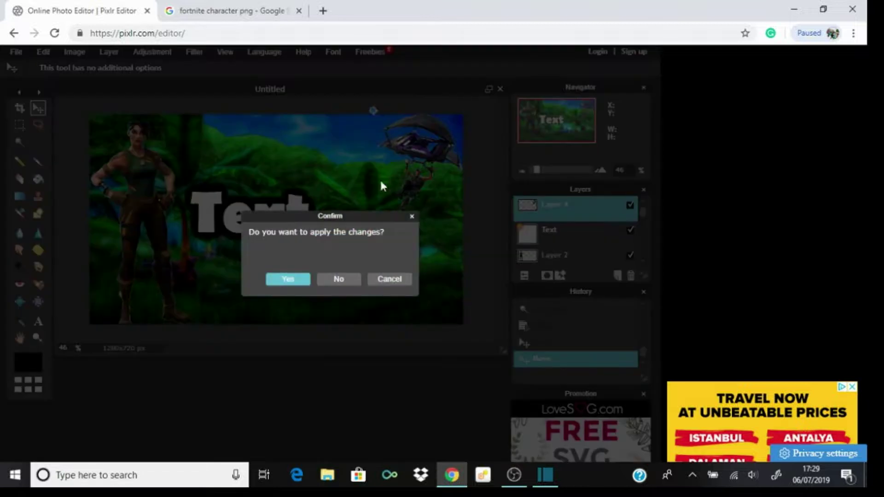
click(297, 284)
click(42, 52)
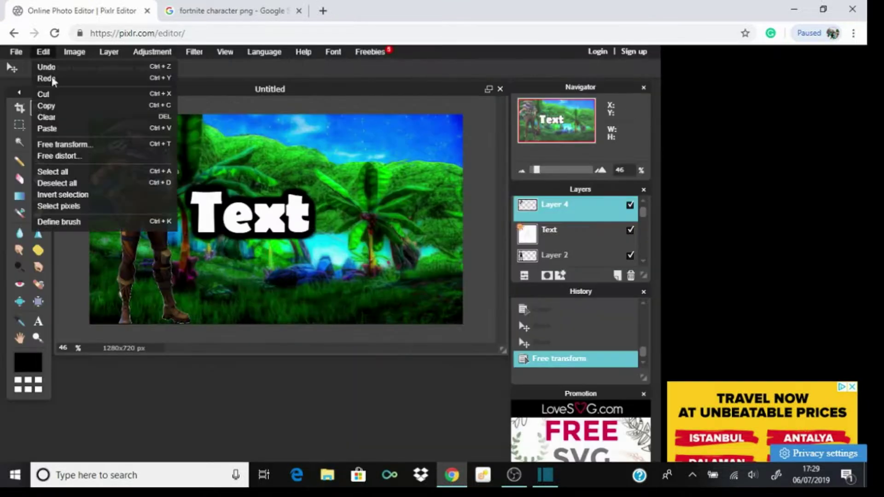
click(76, 145)
drag(102, 211, 326, 248)
drag(449, 220, 455, 229)
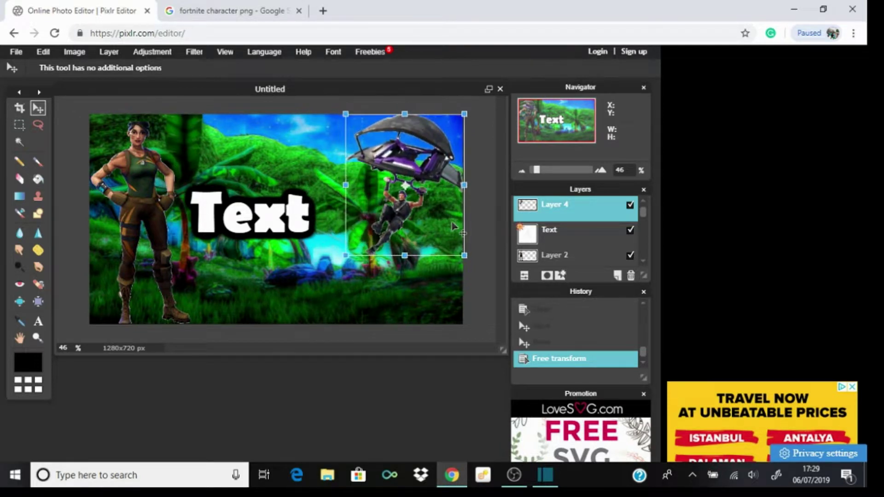
click(300, 289)
click(294, 278)
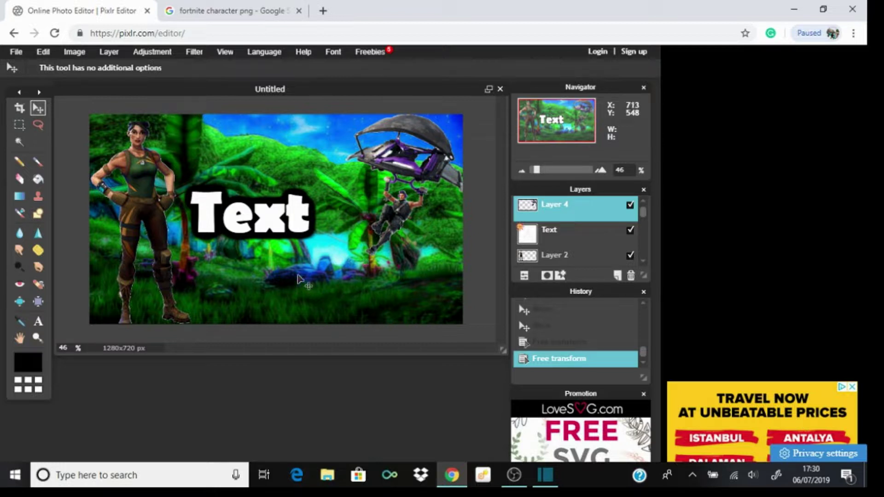
Step: Shift the glider slightly left and drag the Text layer to the canvas centre
drag(277, 229, 261, 215)
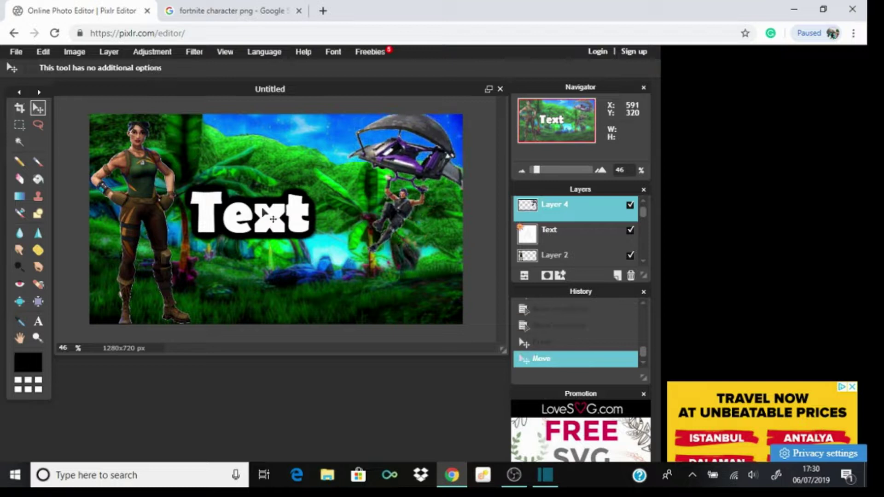
click(574, 243)
drag(219, 201, 282, 236)
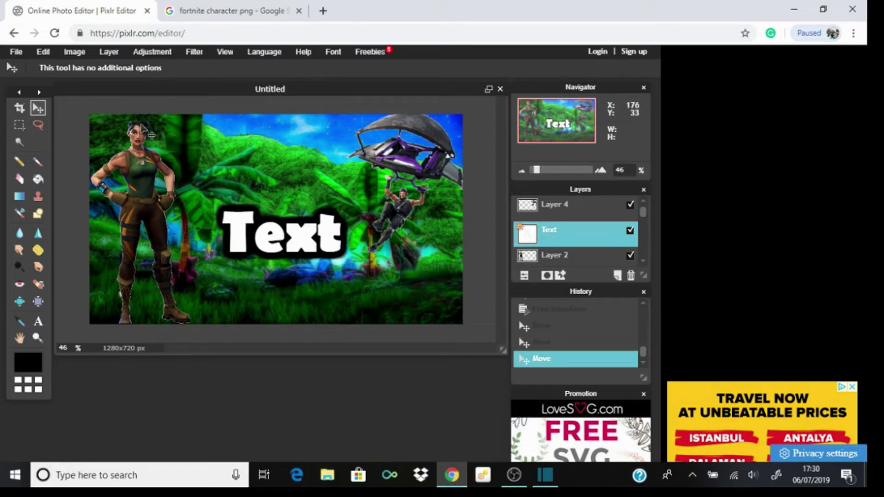
Step: On Layer 2, enable outer and inner glow, raising the inner glow's hardness and size
click(563, 257)
click(559, 277)
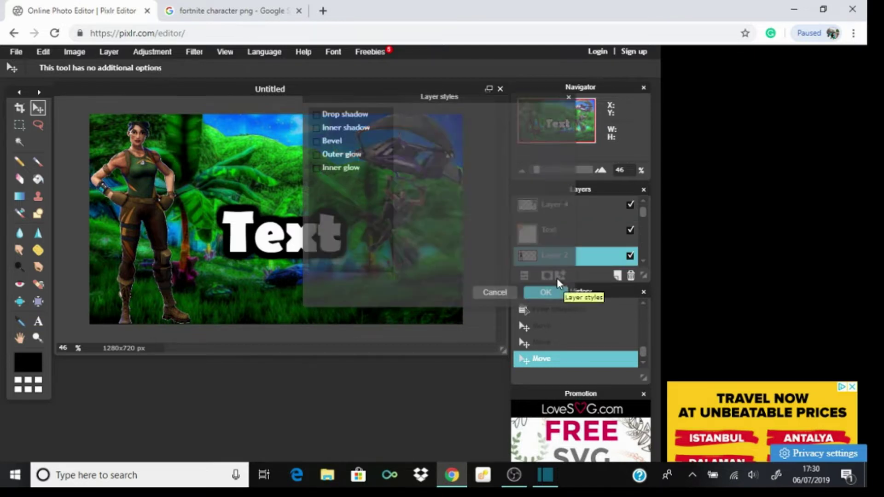
click(341, 154)
click(358, 167)
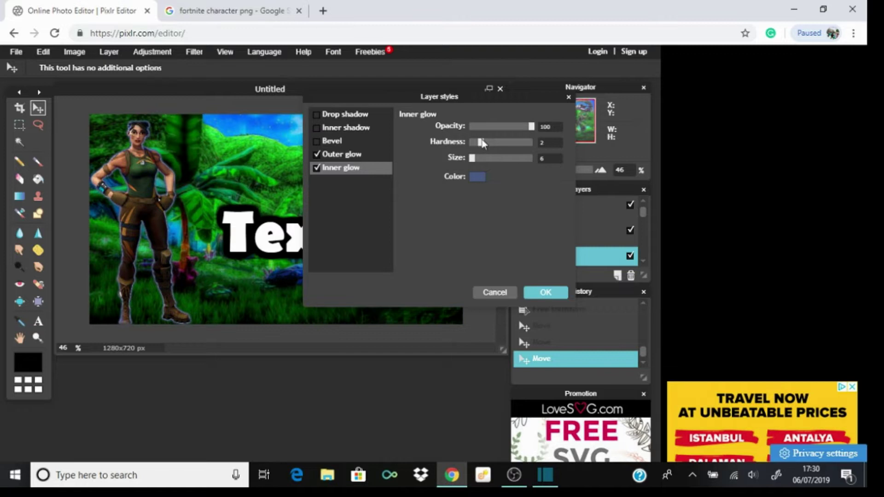
drag(482, 143, 533, 144)
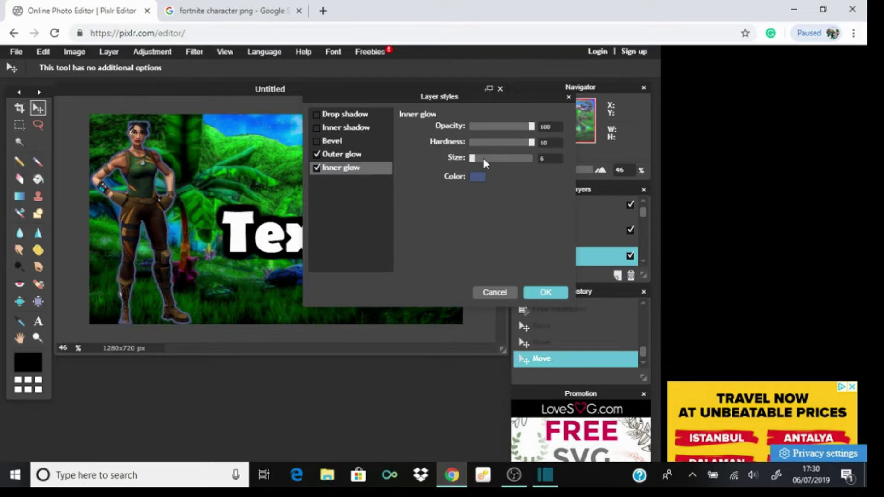
mouse_move(484, 158)
mouse_down()
mouse_move(526, 161)
mouse_move(473, 162)
mouse_up()
Step: Try inner shadow and drop shadow, switch both back off, and apply the glow styles
click(364, 129)
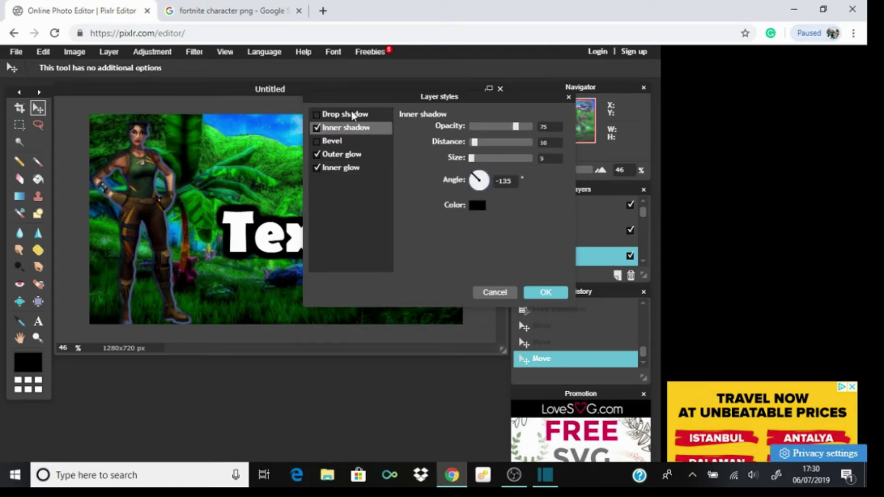
click(353, 115)
click(352, 128)
click(316, 129)
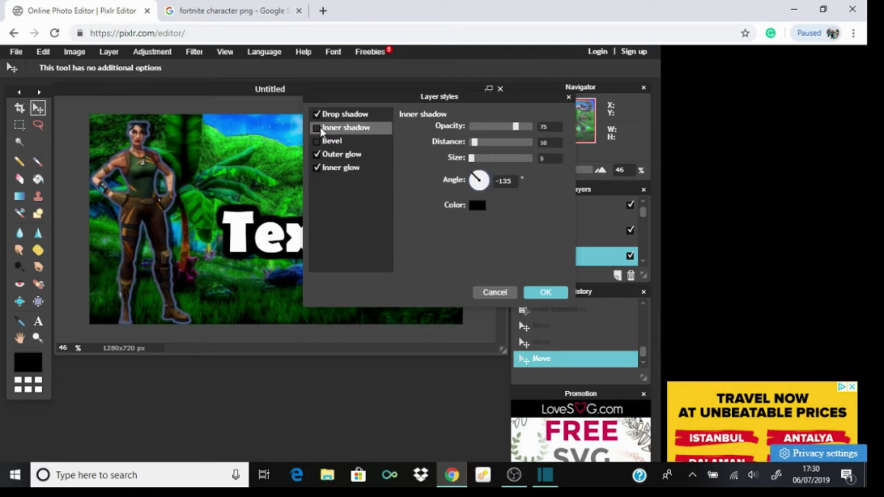
click(316, 114)
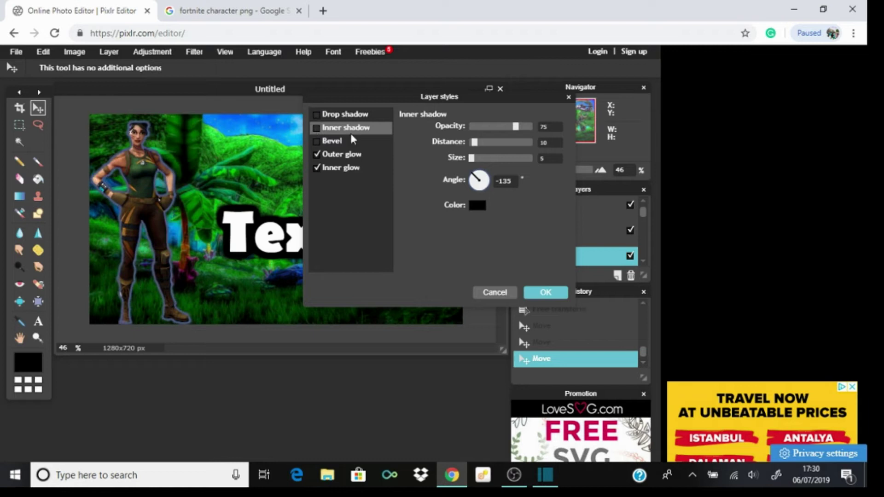
click(546, 293)
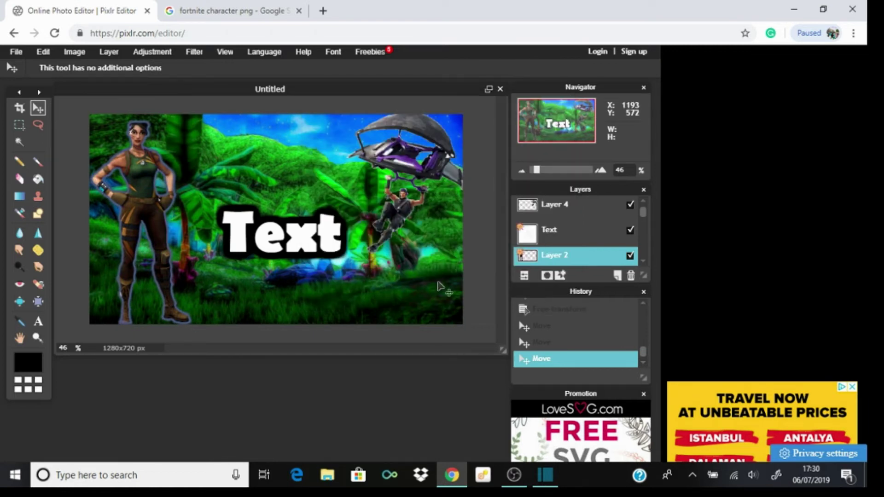